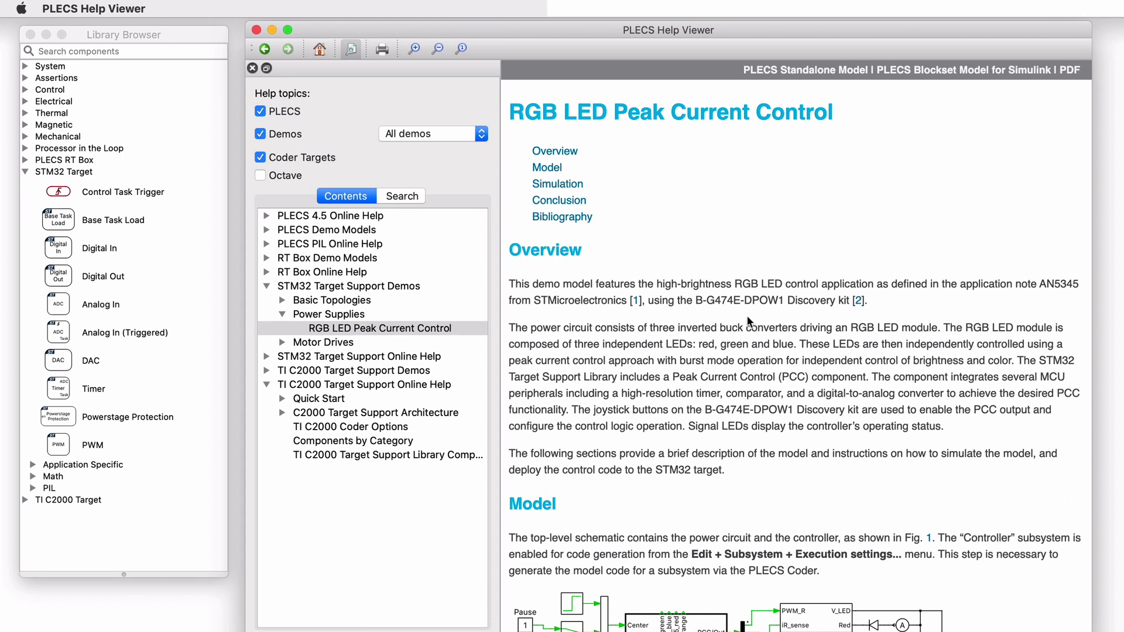
Highlight the B-G474E-DPOW1 Discovery kit name, then scroll down to the Model section and Figure 1.
drag(695, 301, 851, 301)
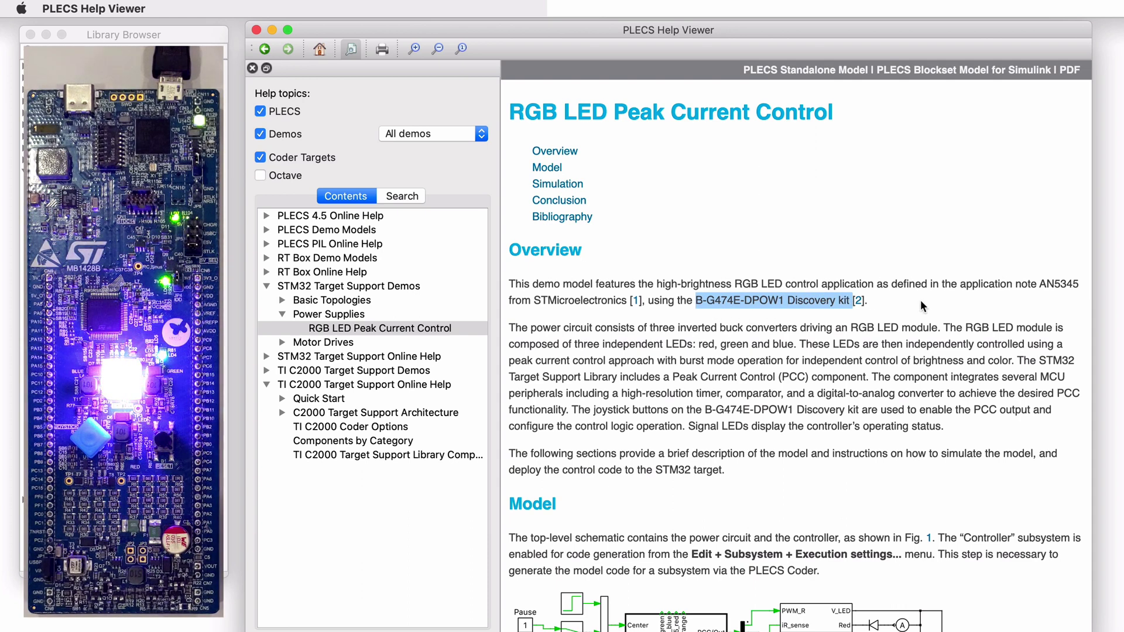
scroll(919, 301, down, 5)
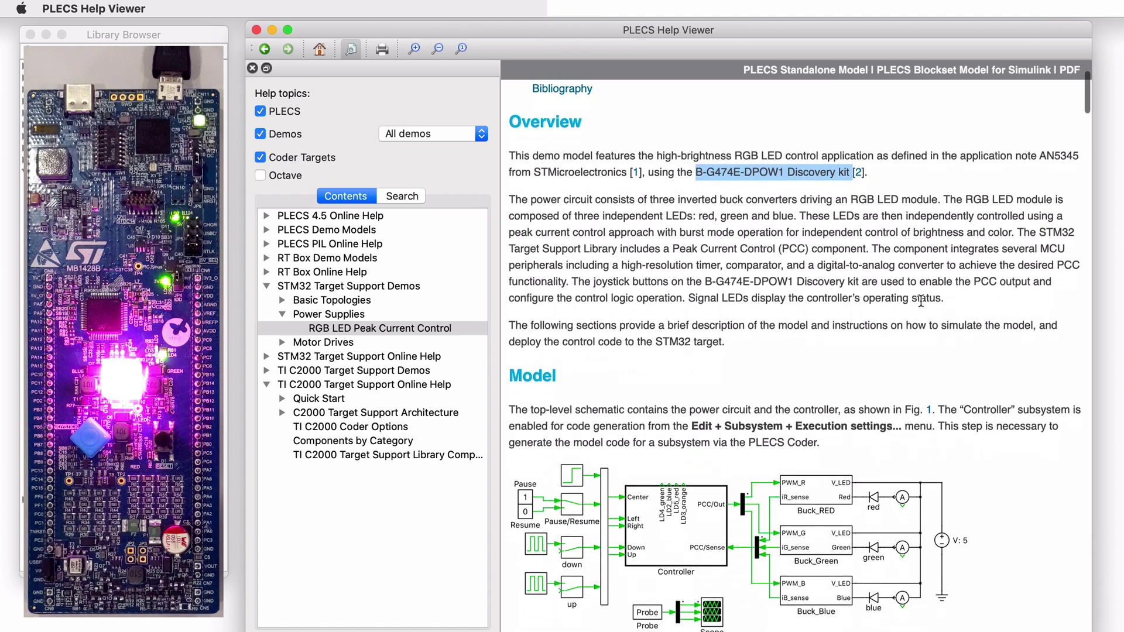
scroll(920, 299, down, 1)
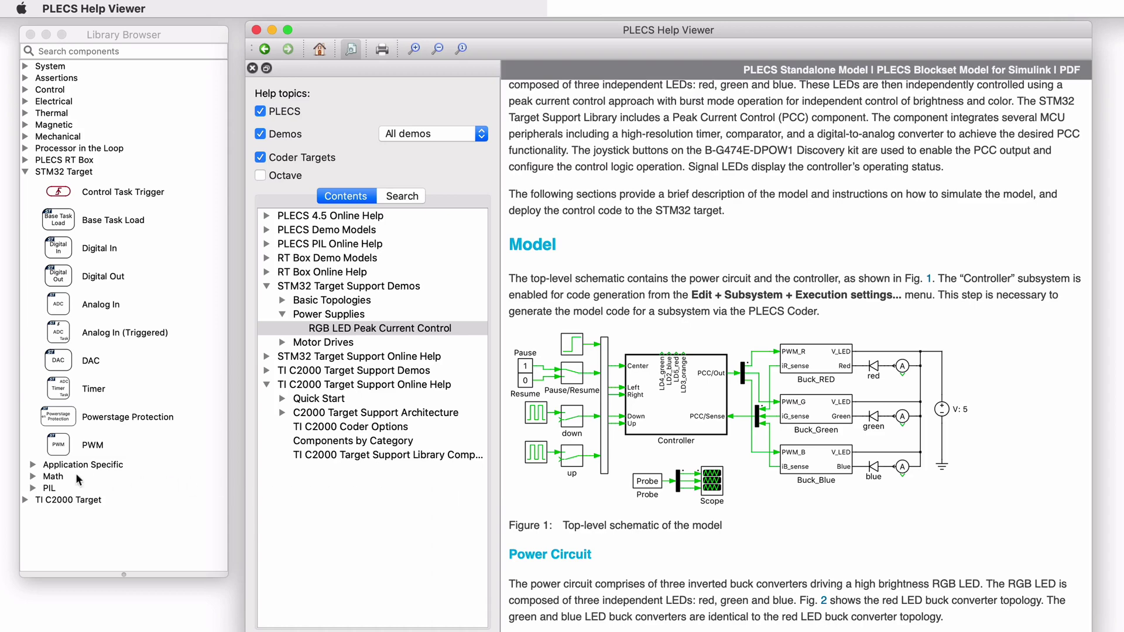
Select Peak Current Controller under Application Specific, then scroll the help to Conclusion and Bibliography.
click(33, 464)
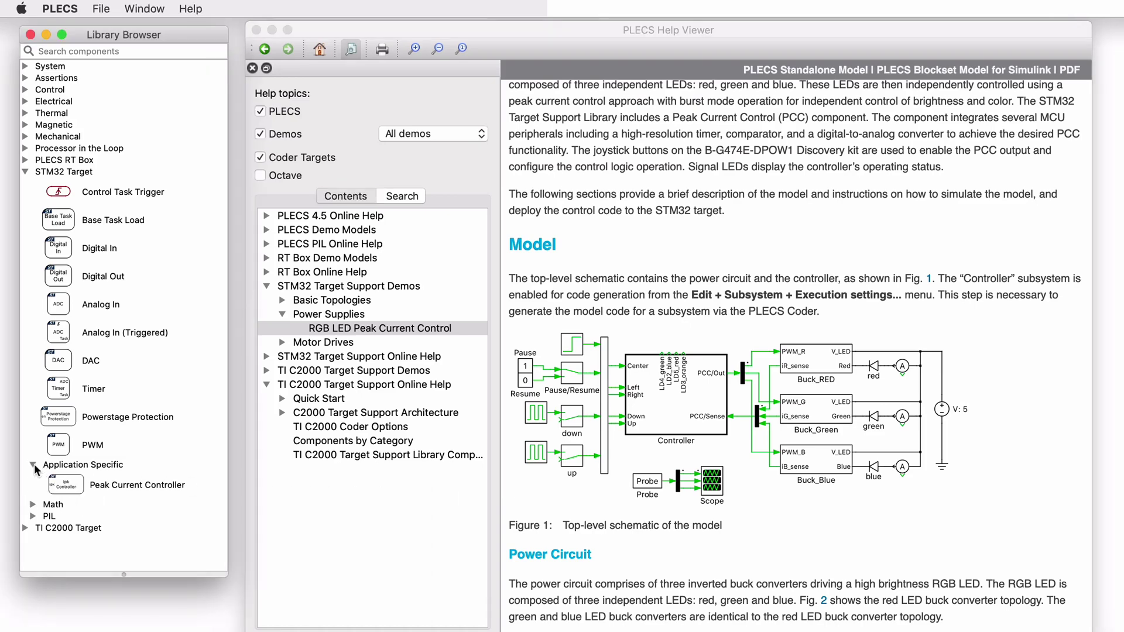
click(158, 484)
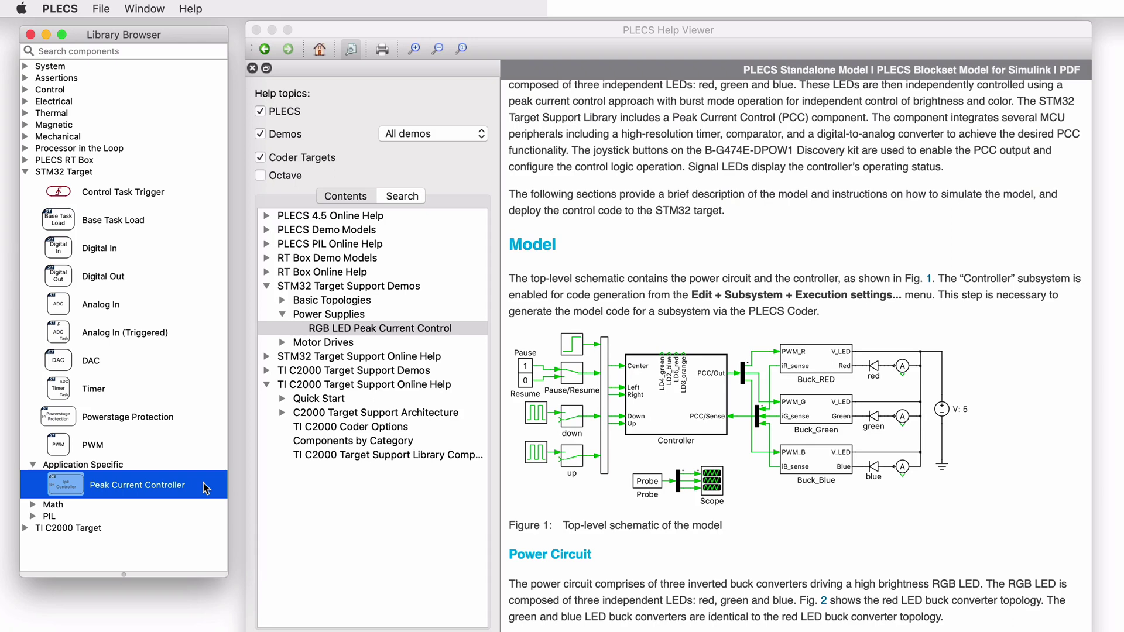
click(949, 491)
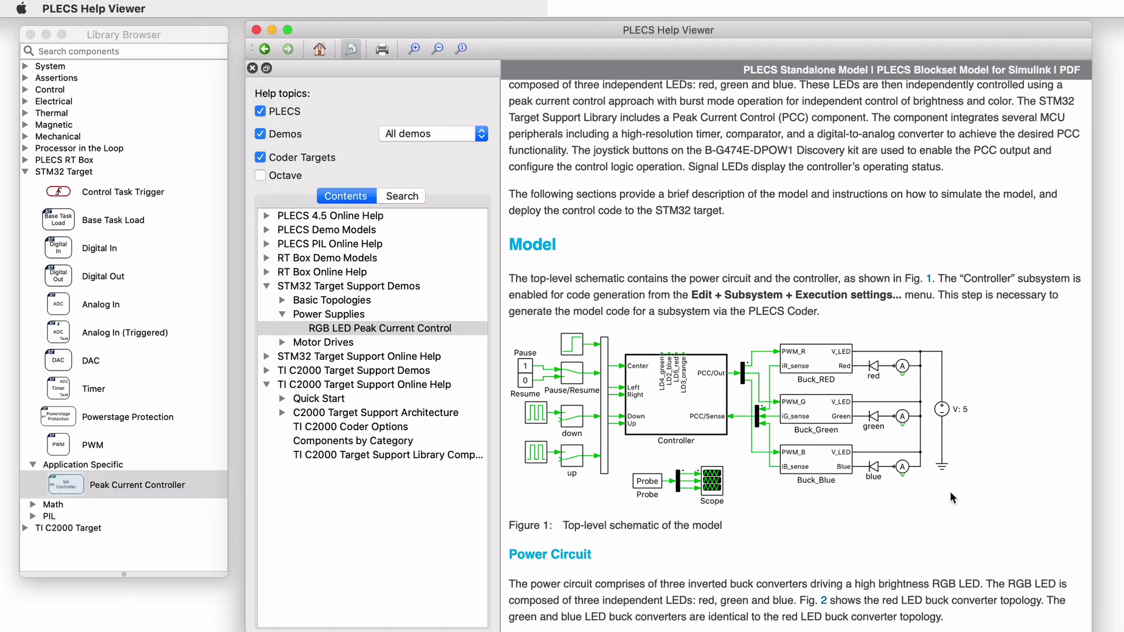
scroll(949, 490, down, 15)
scroll(950, 497, down, 20)
scroll(951, 497, down, 20)
scroll(949, 495, down, 20)
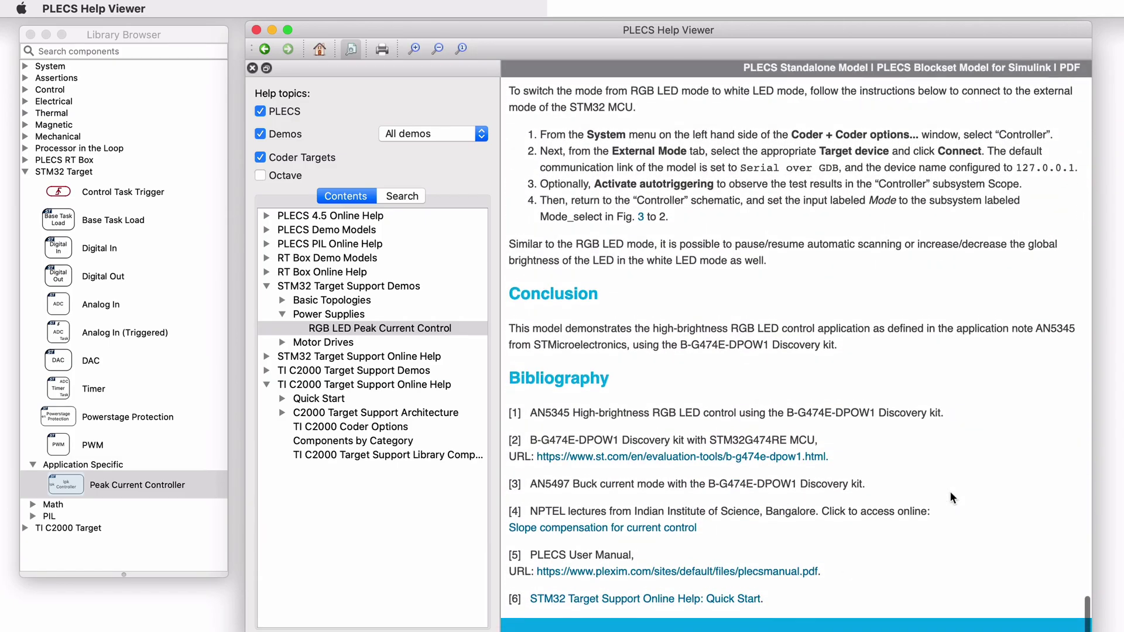
Open the standalone demo model and select the Buck_RED, Buck_Green and Buck_Blue converter blocks.
click(812, 72)
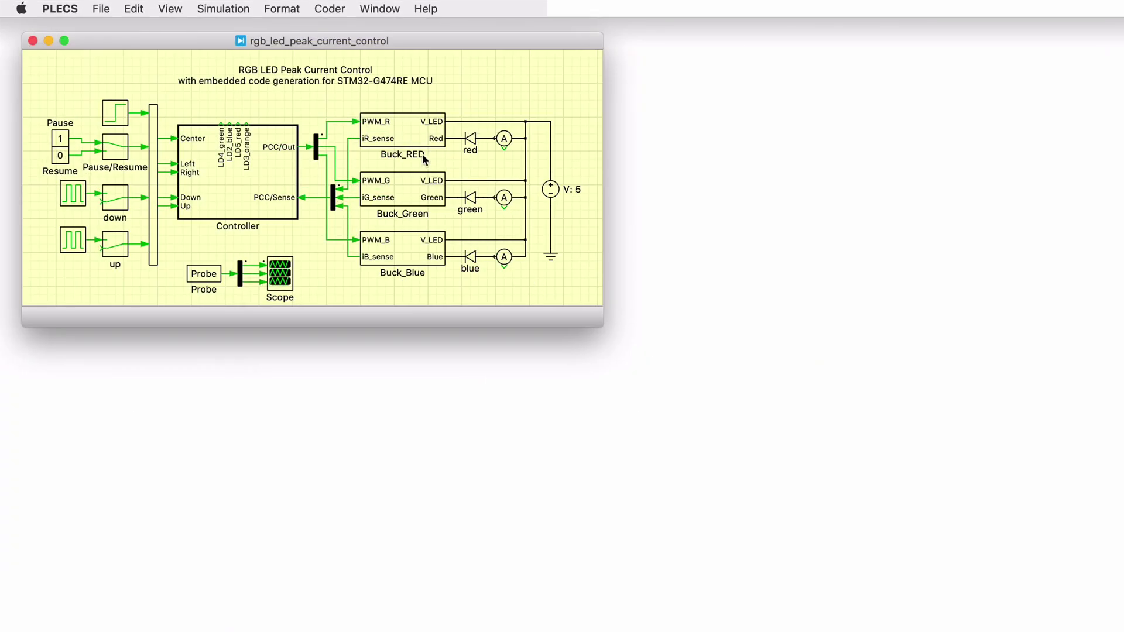
click(410, 136)
shift+click(425, 187)
shift+click(432, 253)
Point out the red, green and blue LED diodes in the schematic.
click(468, 138)
shift+click(470, 197)
shift+click(470, 257)
right_click(468, 138)
mouse_move(527, 240)
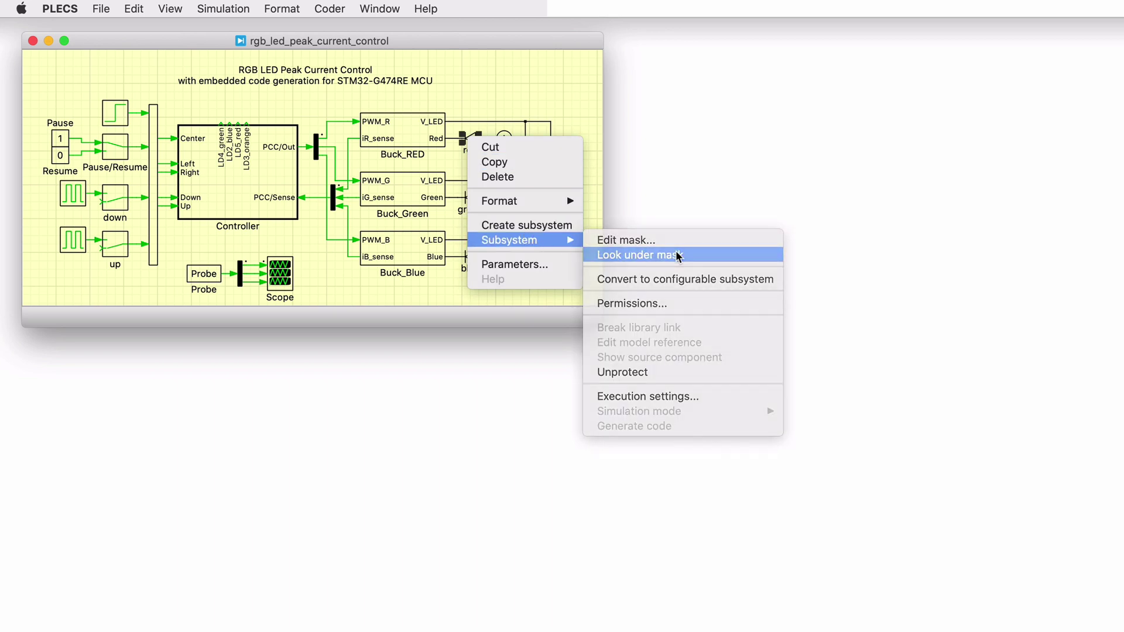
click(598, 255)
double_click(708, 146)
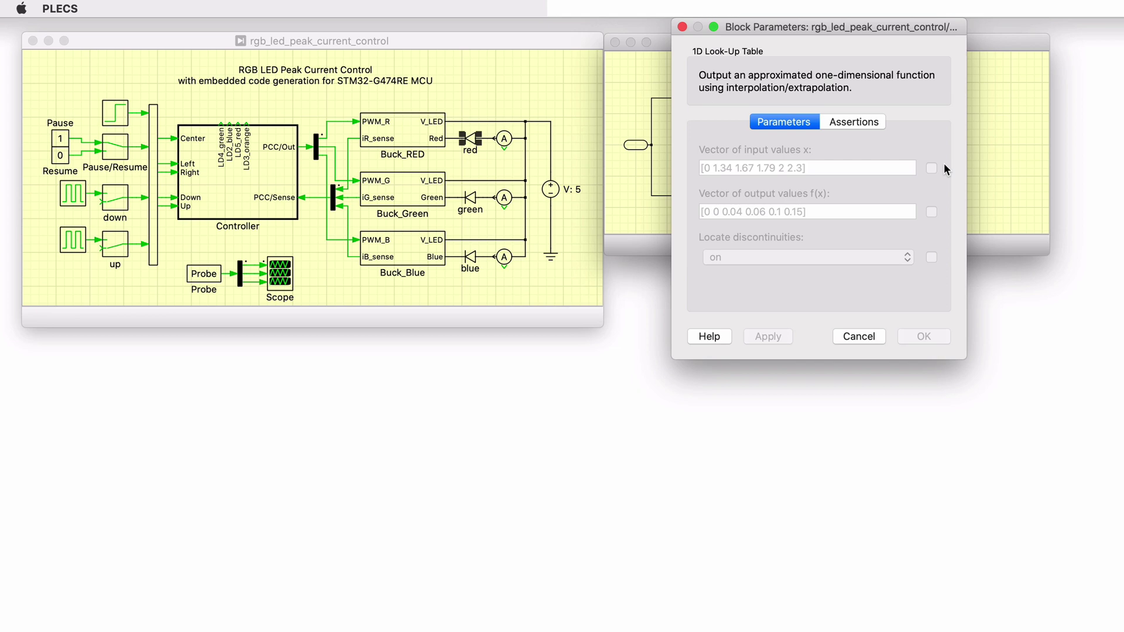
click(682, 27)
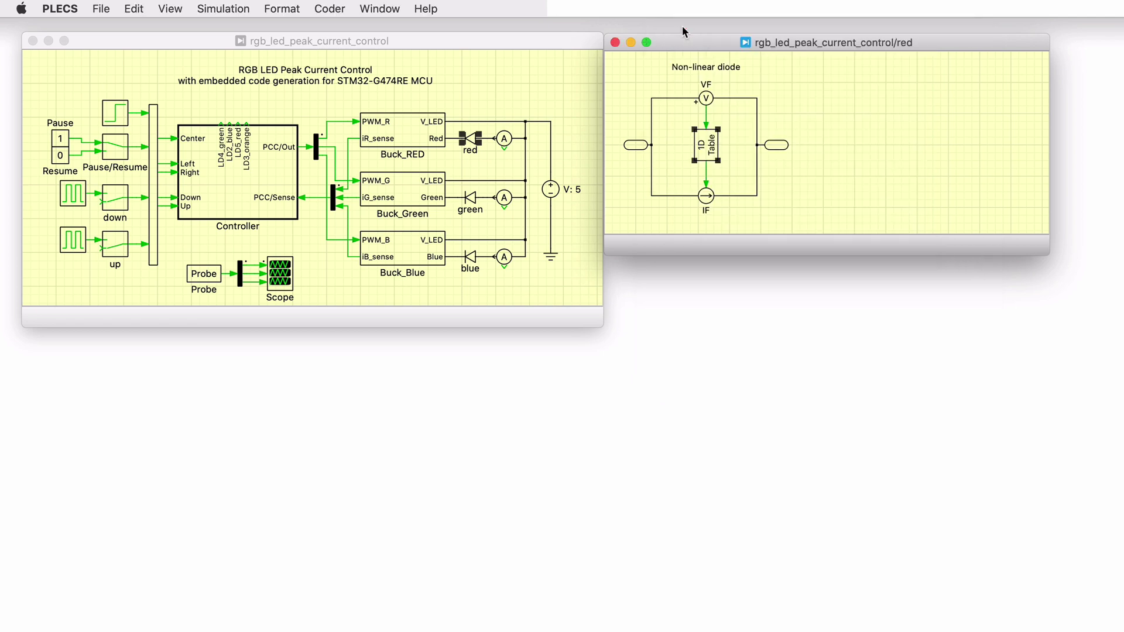
click(615, 42)
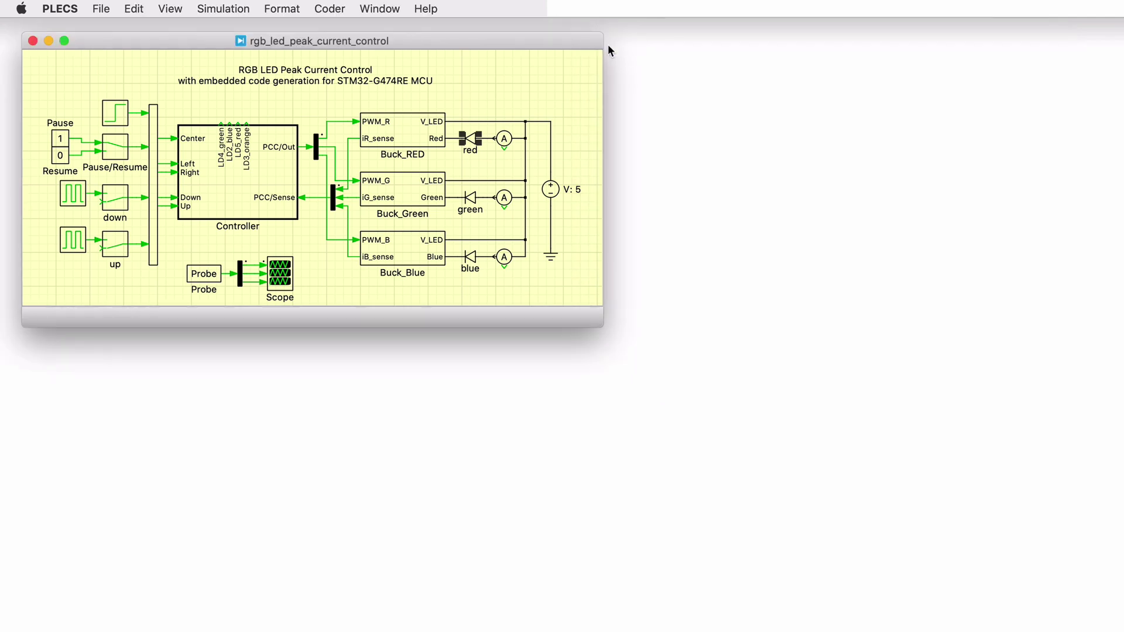
Open the Buck_RED subsystem, point out the RSense current-sense resistor, then close it.
double_click(416, 129)
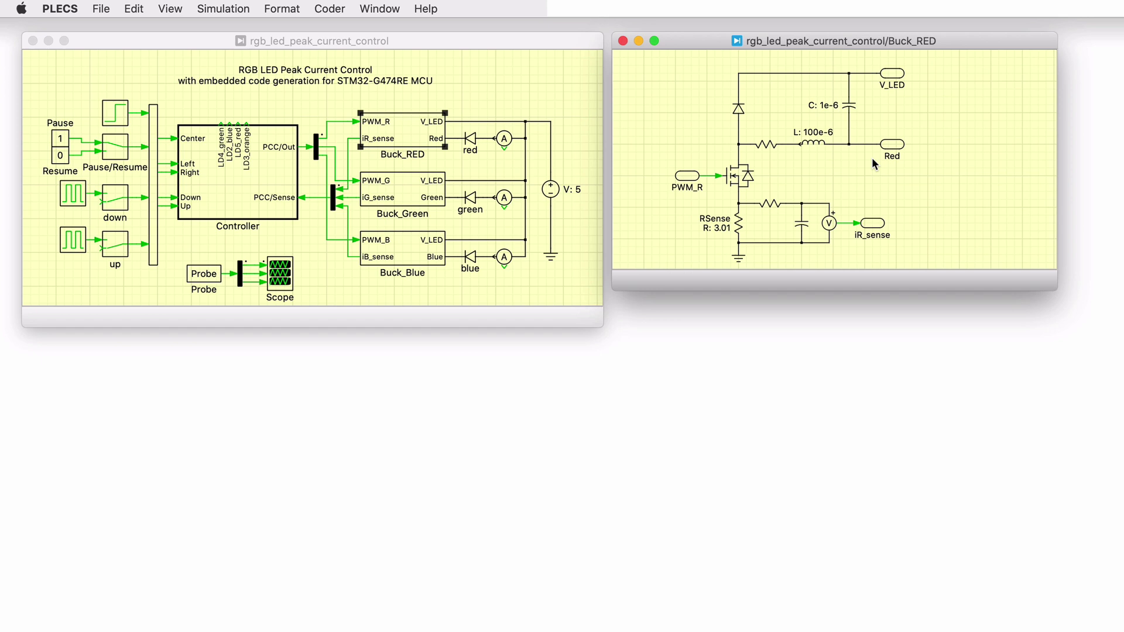
click(736, 224)
click(622, 40)
Open the Controller subsystem and point out PCC, Mode_select, Joystick Task inputs and LED Task outputs.
double_click(288, 180)
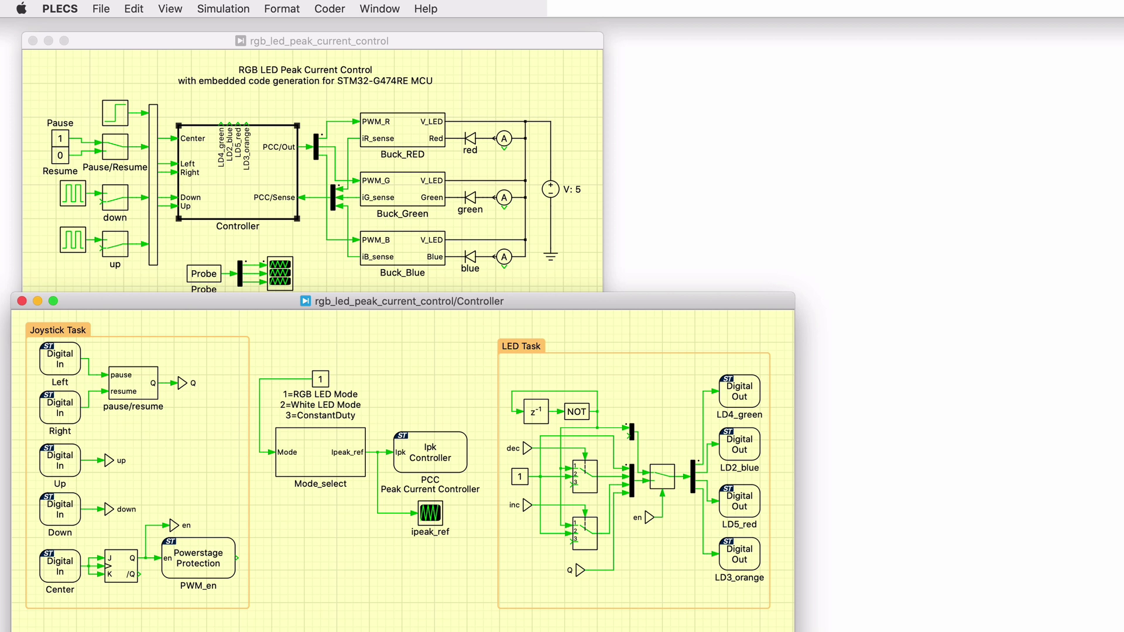
click(466, 467)
click(327, 460)
drag(32, 340, 72, 588)
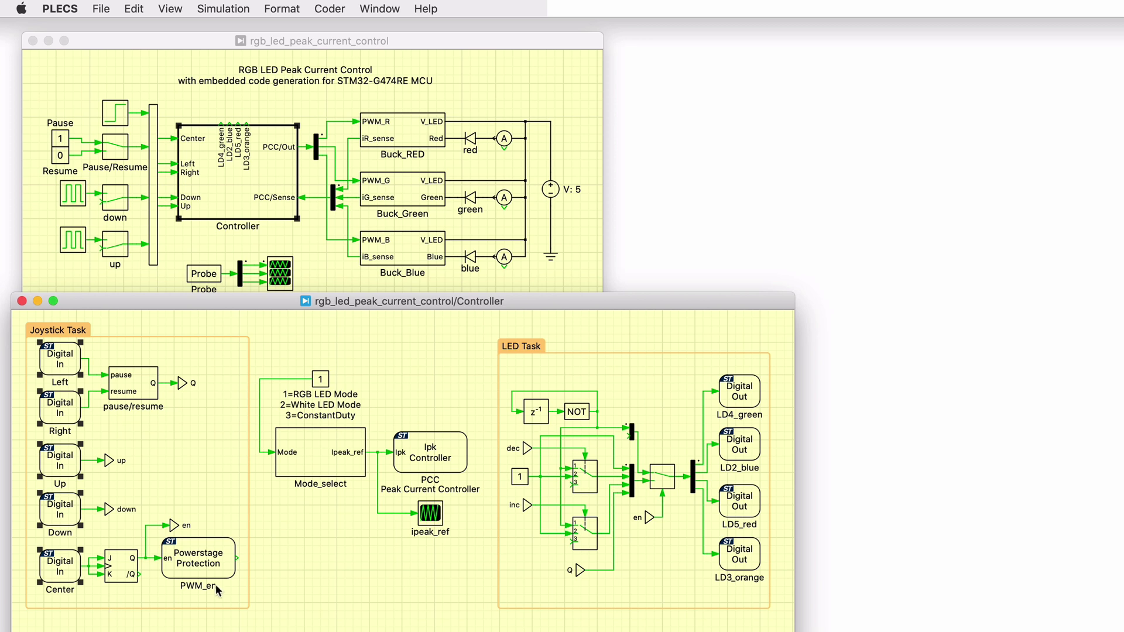
drag(718, 360, 753, 591)
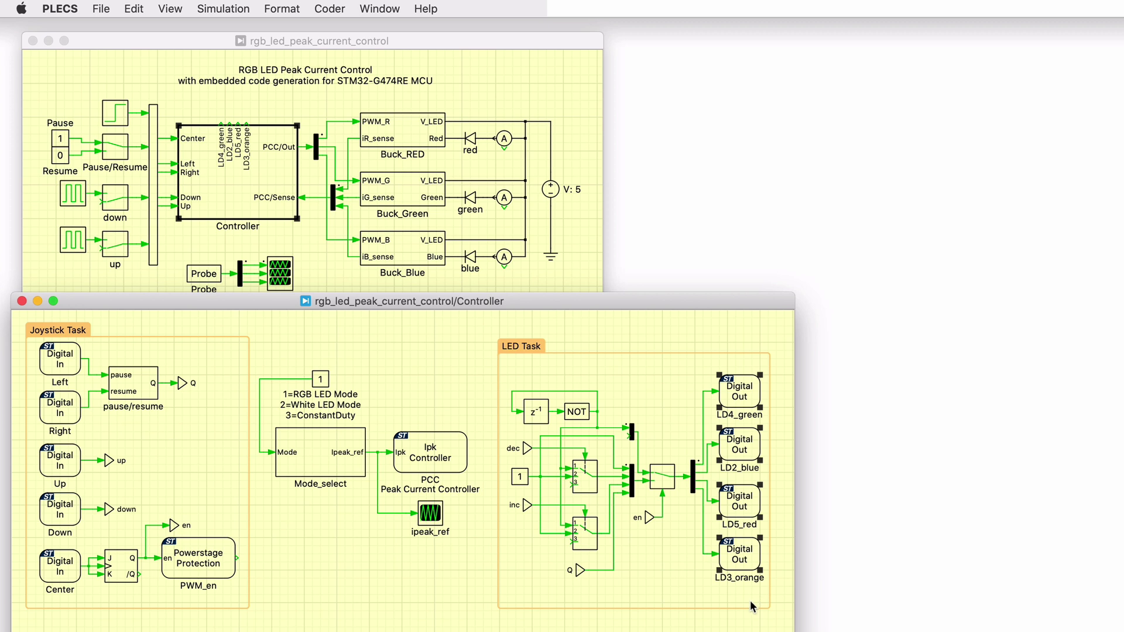
Select the LED Task and Joystick Task areas in the Controller subsystem.
click(748, 606)
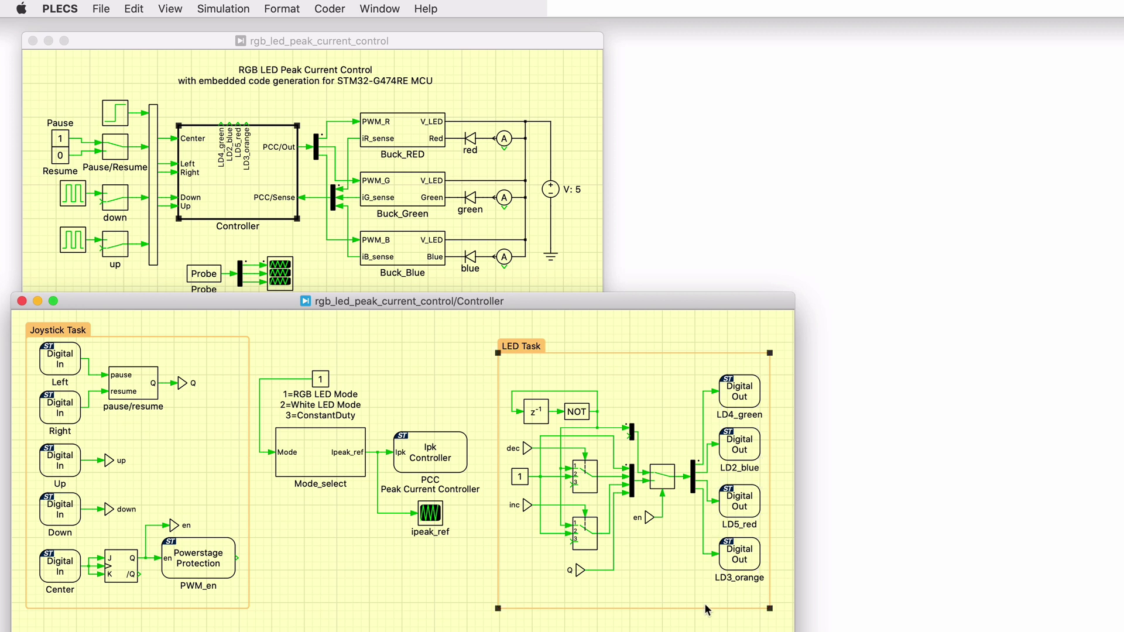
shift+click(238, 604)
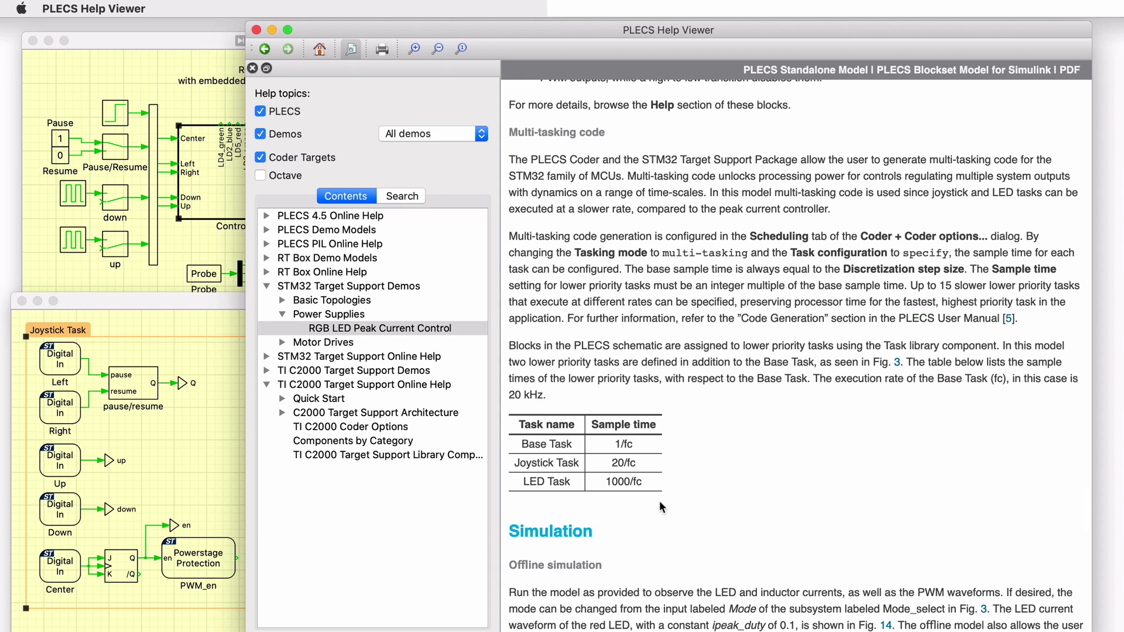
Scroll the help page back up to the slope compensation figure, then hide the Help Viewer.
scroll(659, 500, up, 15)
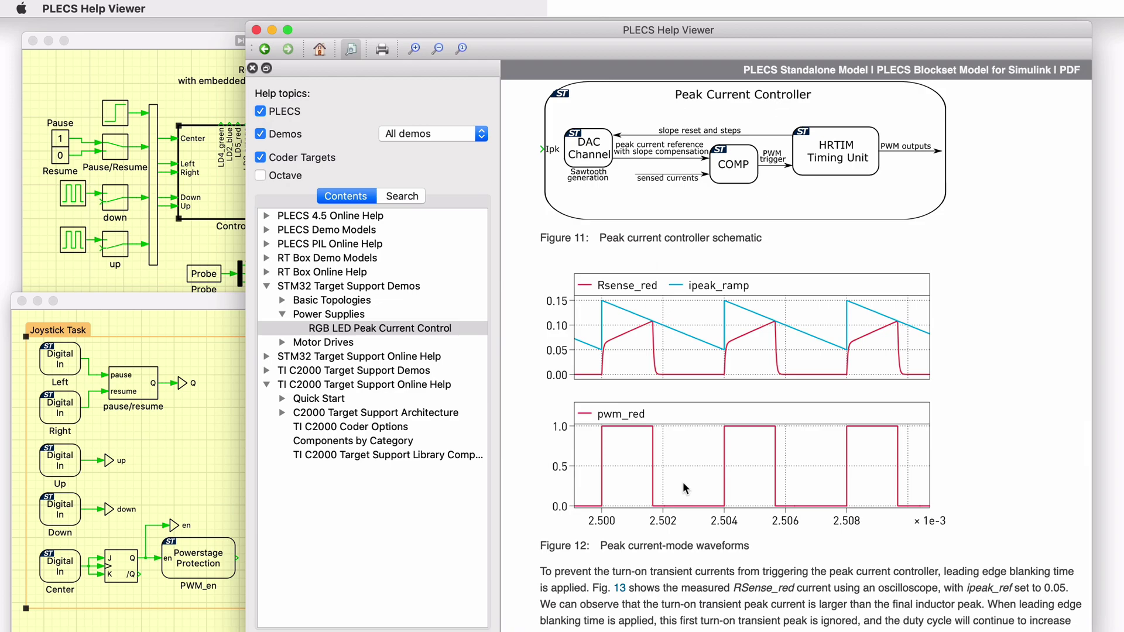
scroll(683, 482, up, 20)
scroll(682, 482, up, 5)
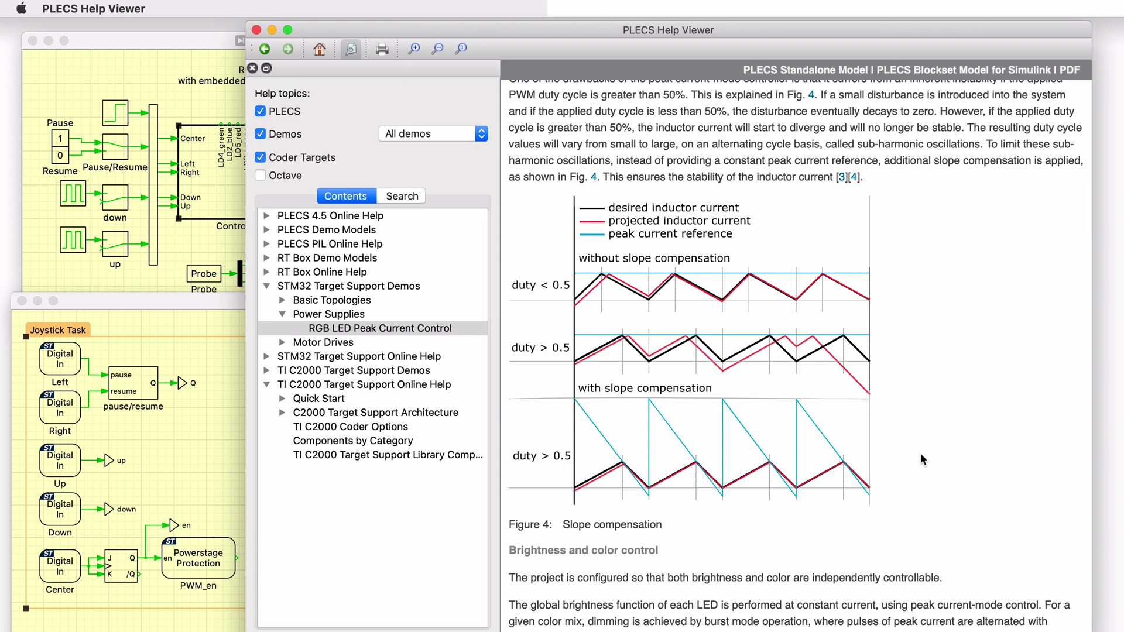
scroll(929, 392, down, 1)
key(super+q)
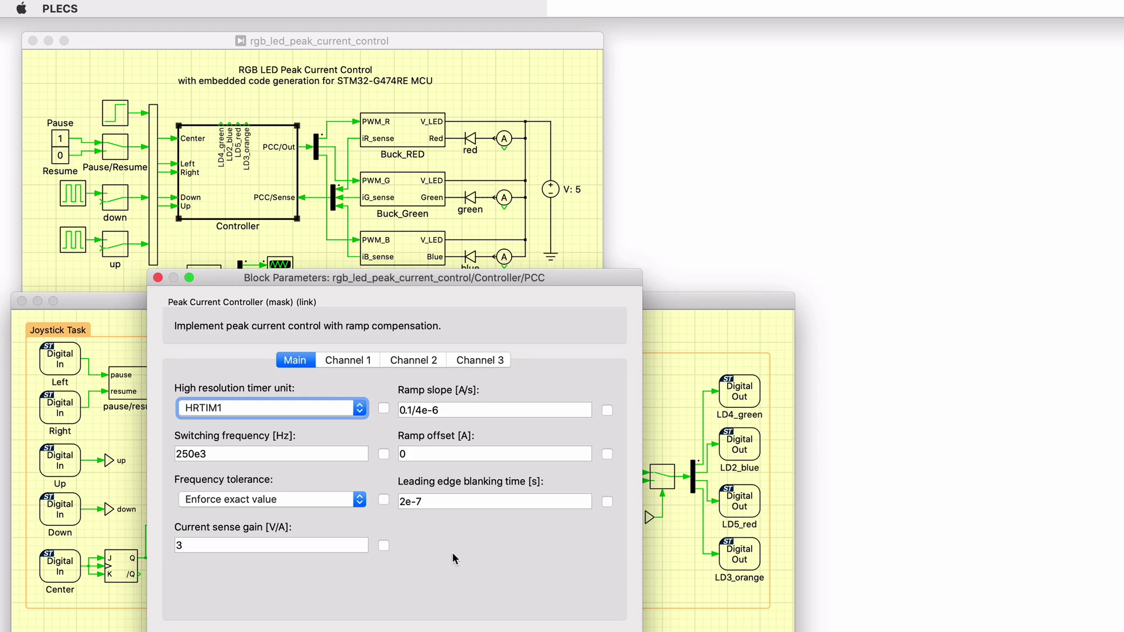
Inspect the PCC's switching frequency, current sense gain, ramp slope, blanking time and HRTIM unit list.
click(341, 454)
click(356, 546)
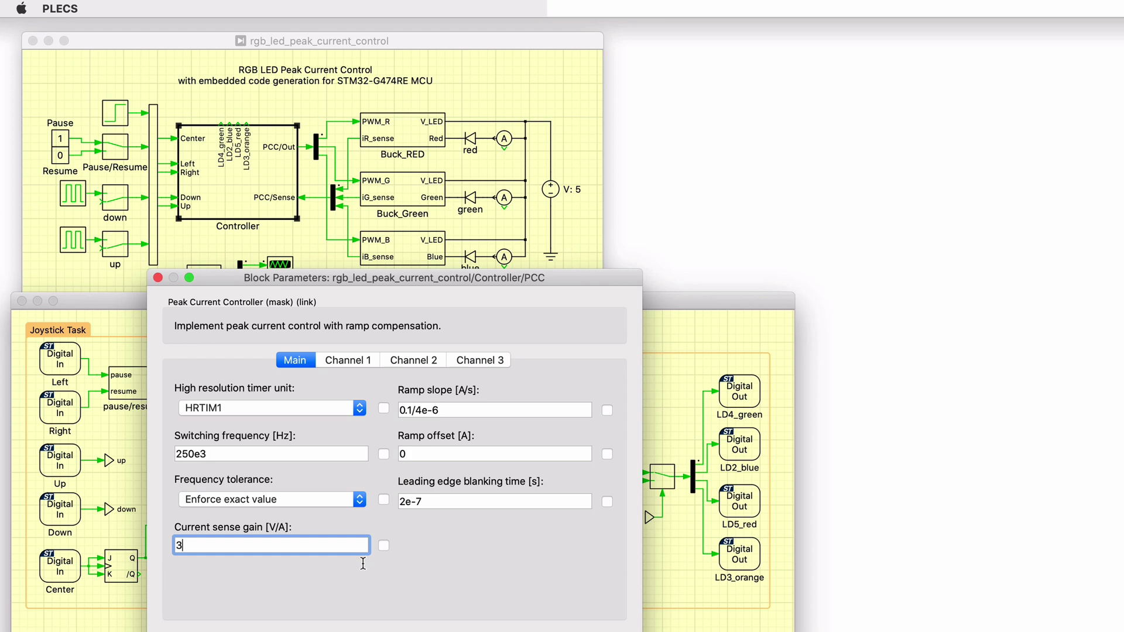
click(474, 409)
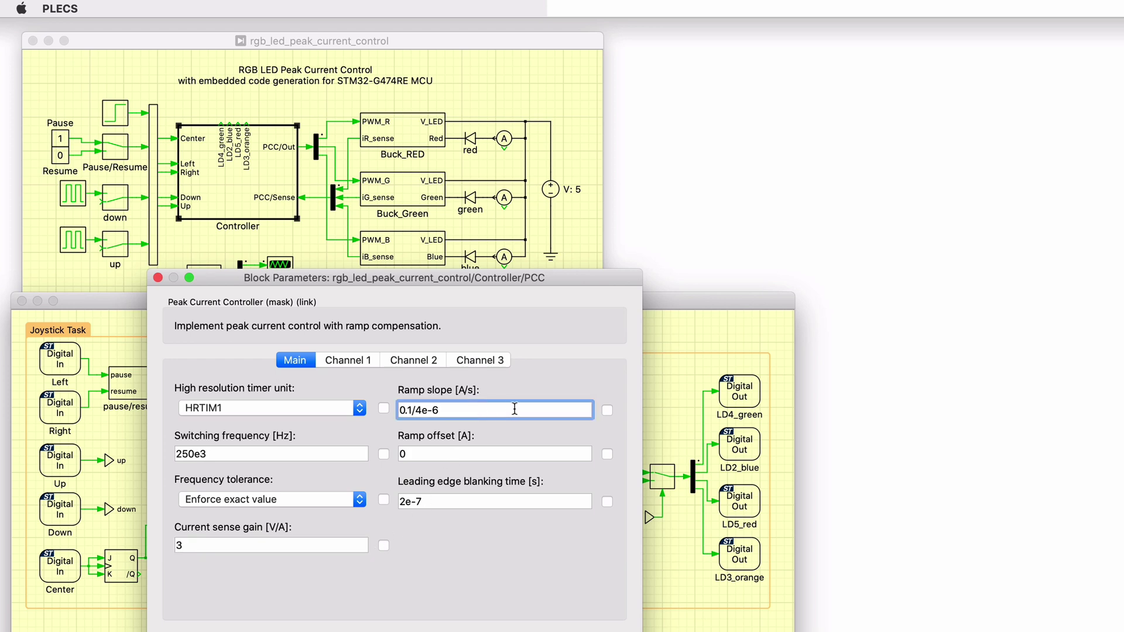
click(515, 501)
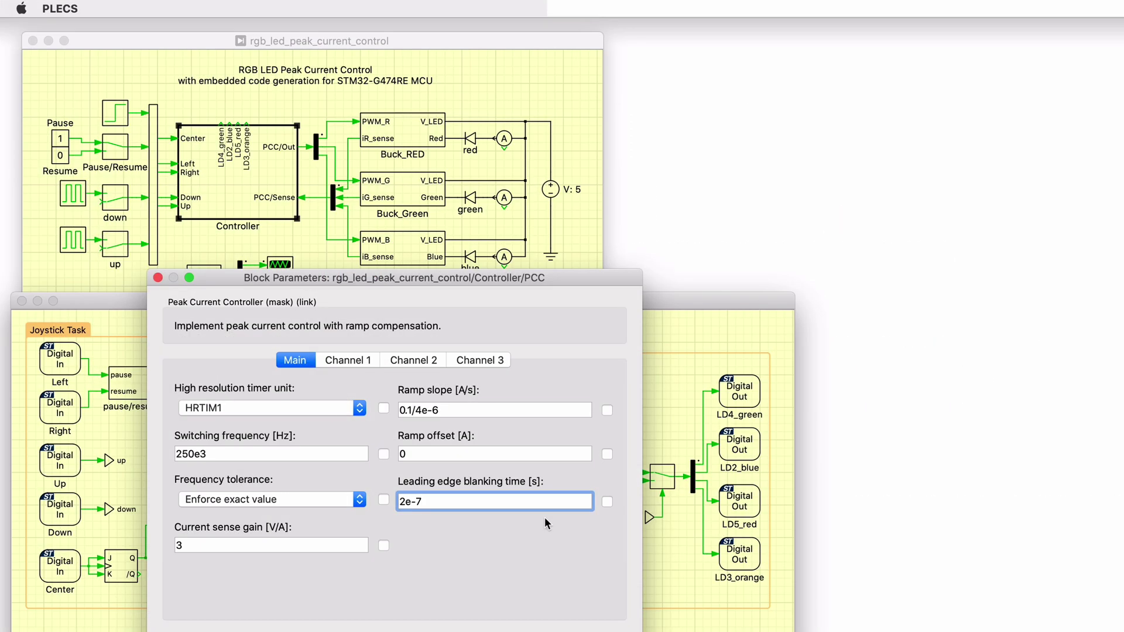
click(352, 405)
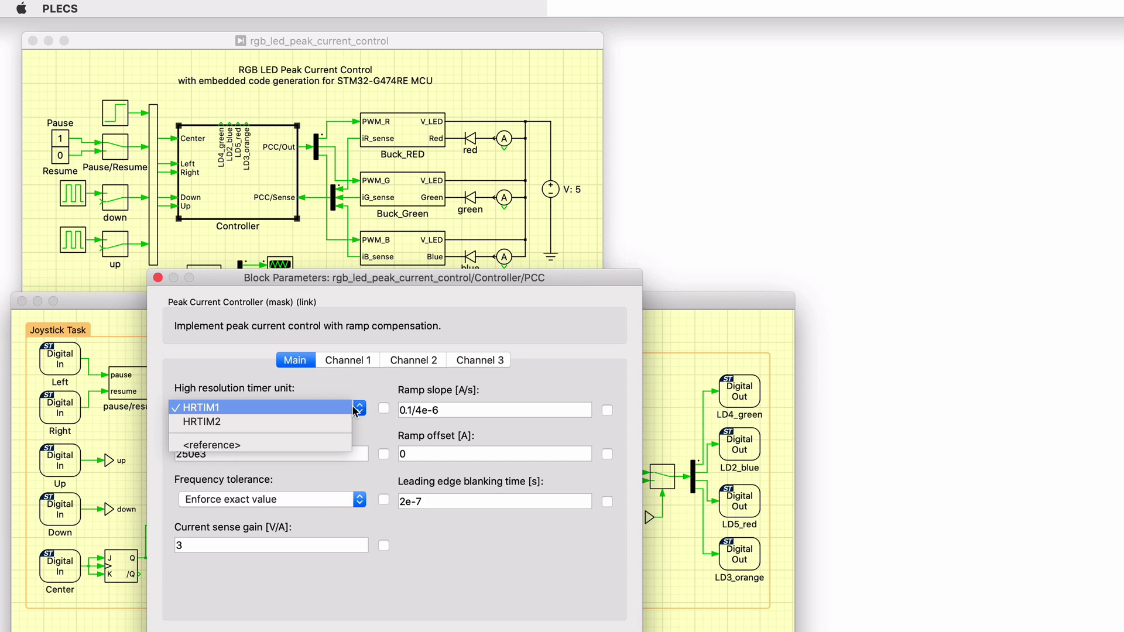
Keep HRTIM1, review the Channel 1 settings, and close the PCC parameters.
click(352, 405)
click(364, 360)
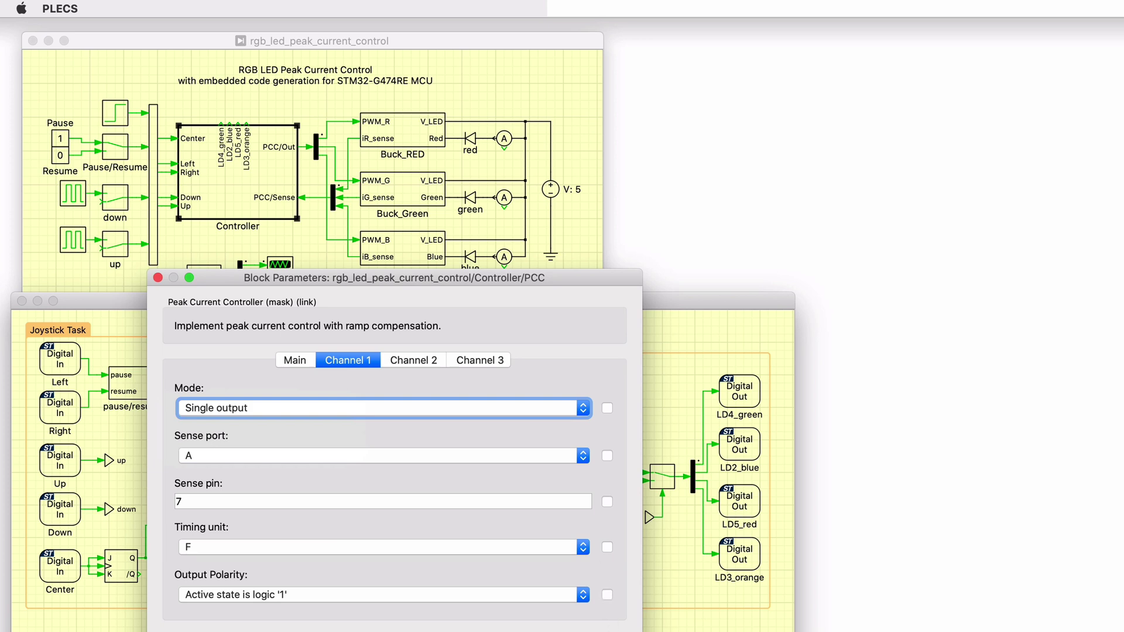
key(Return)
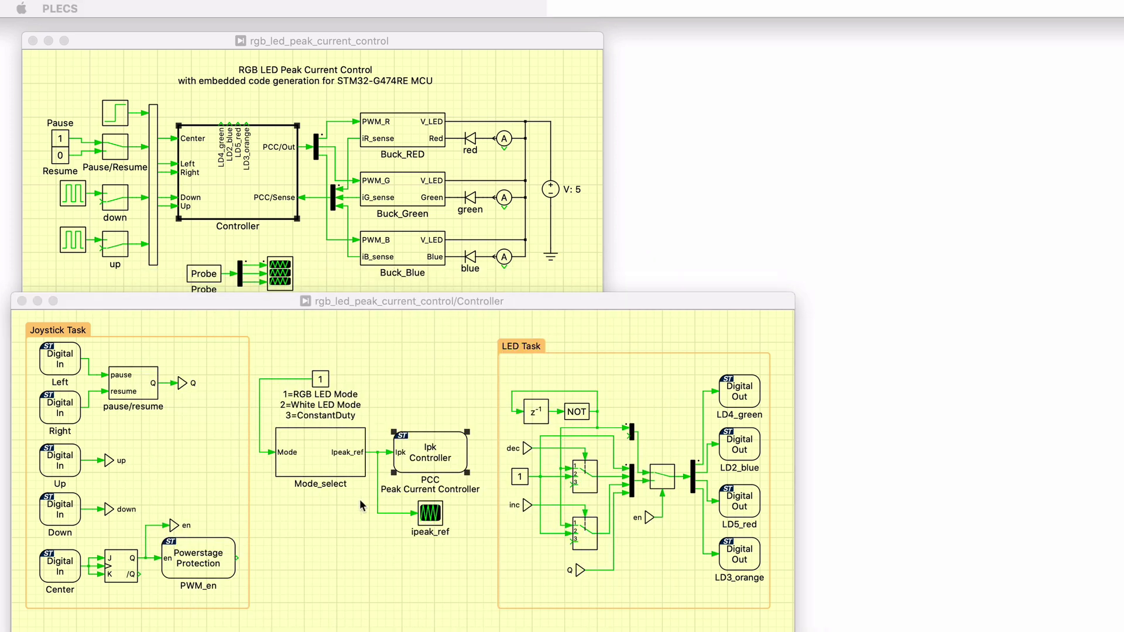
Open Mode_select and select its RGB LED, White LED and Constant Duty Mode blocks in turn.
click(337, 463)
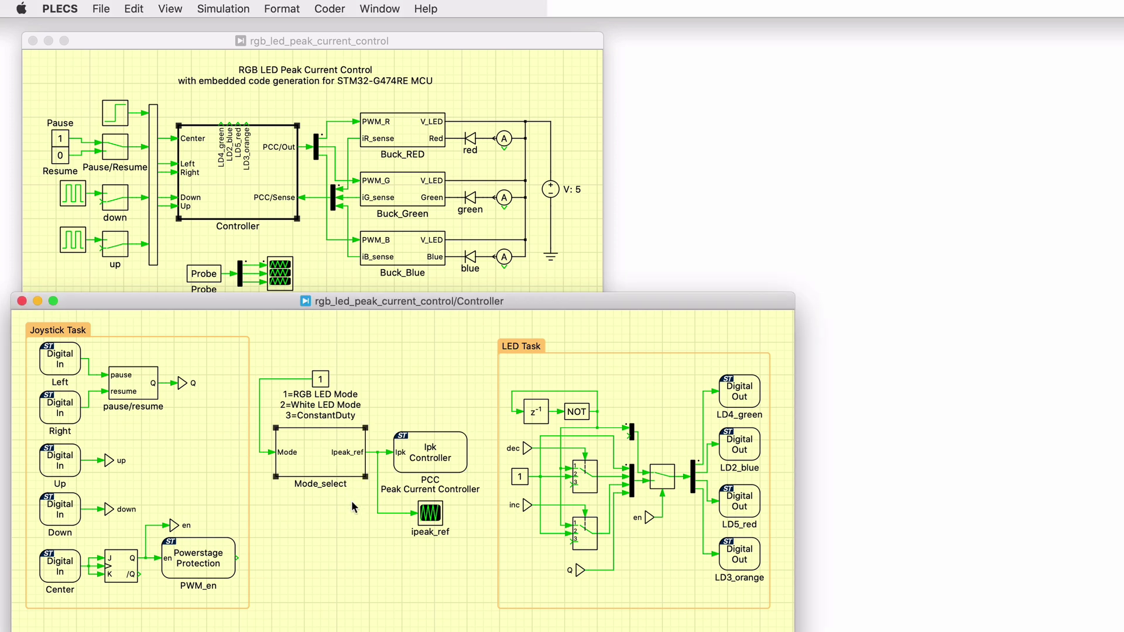
double_click(331, 470)
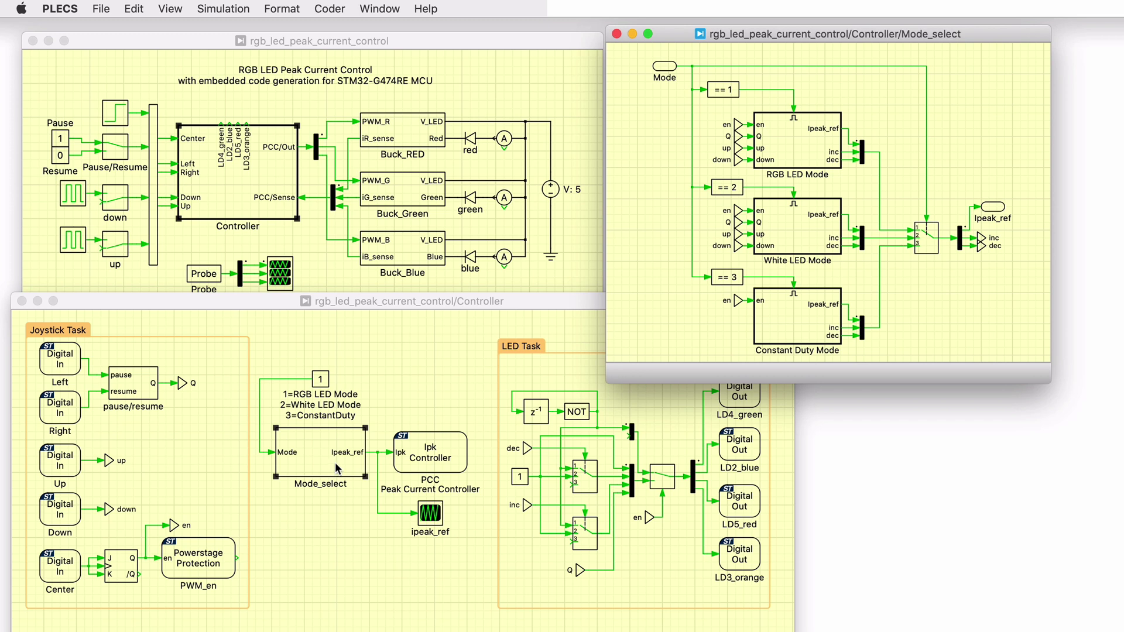
click(837, 161)
click(829, 234)
click(824, 319)
Inspect the RGB LED Mode subsystem and the model help, then open White LED Mode.
double_click(815, 150)
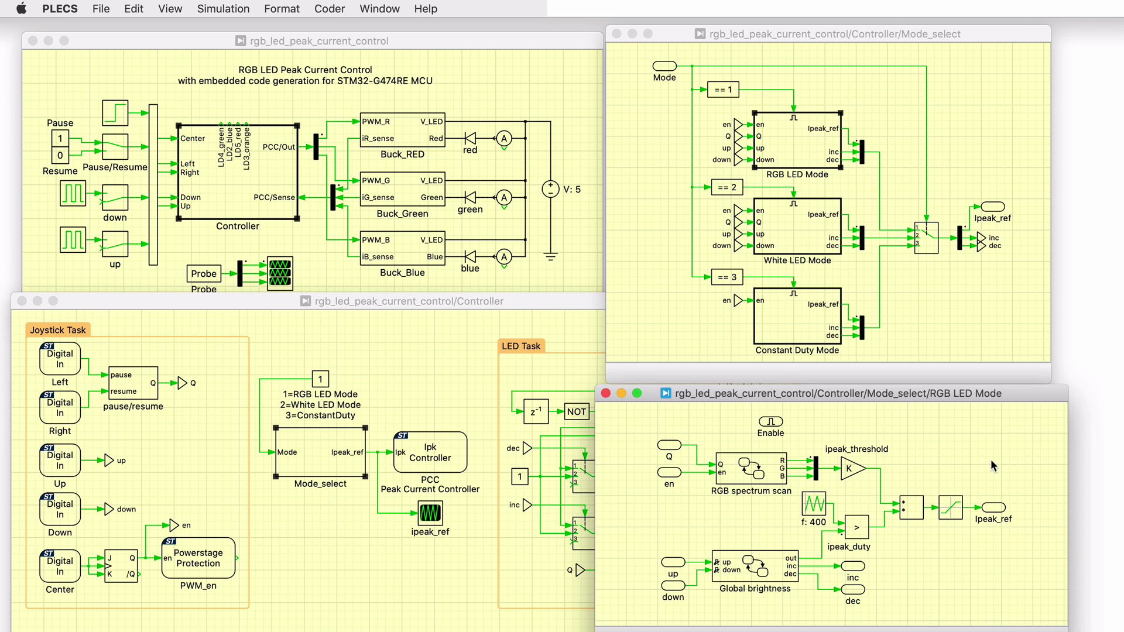
key(F1)
double_click(814, 240)
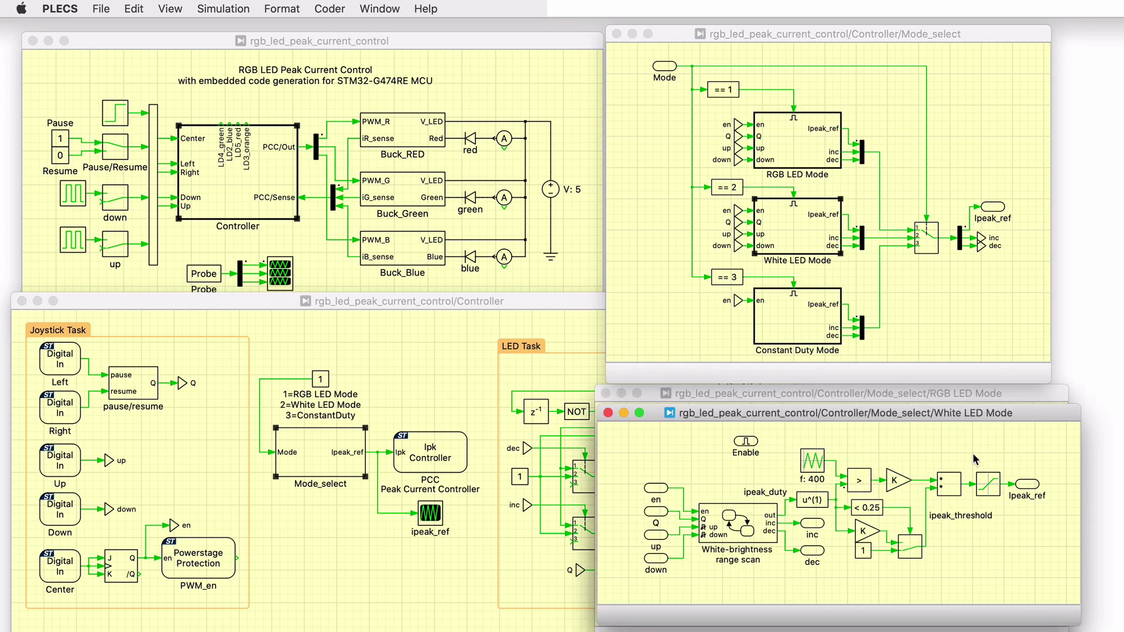
Close the mode subsystem windows and start the simulation.
key(super+w)
key(super+w)
key(super+w)
click(224, 8)
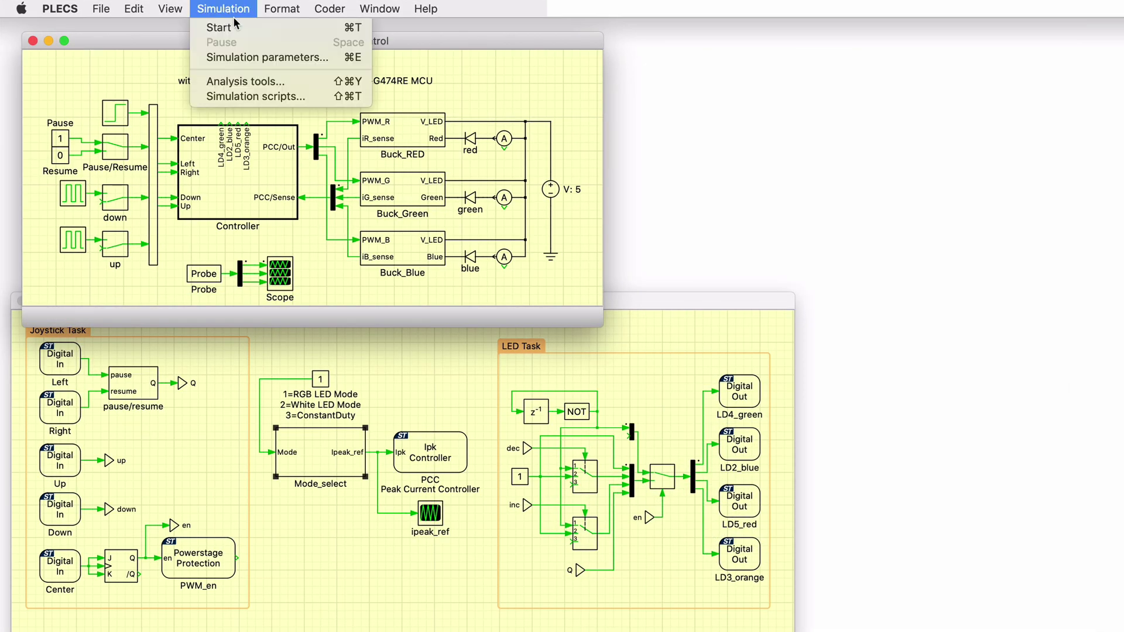
click(225, 26)
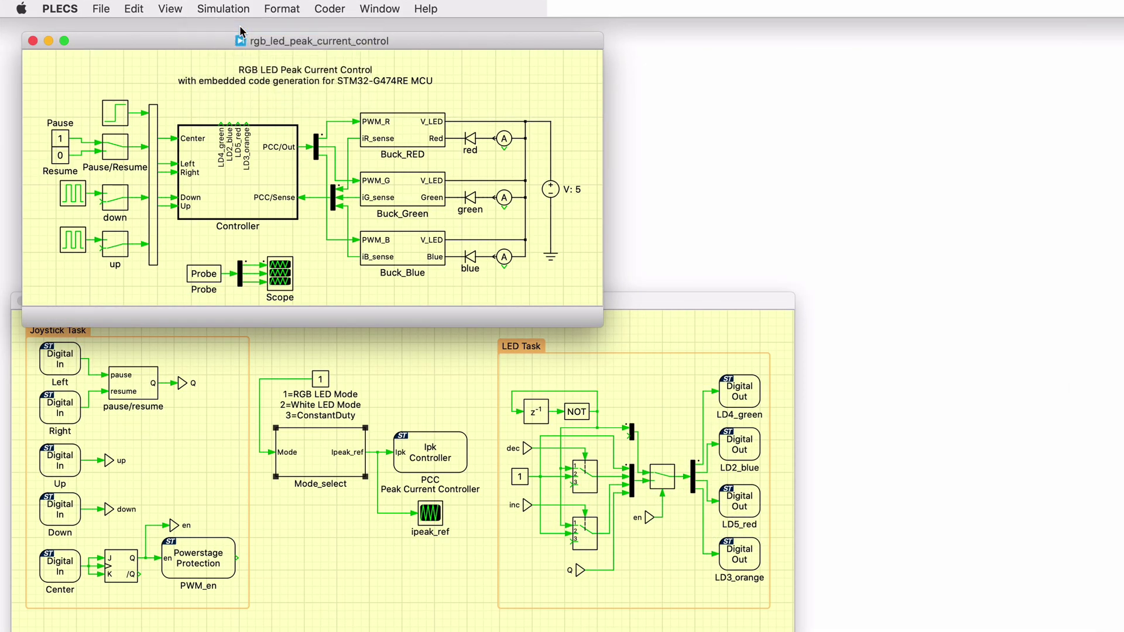
View the Scope traces zoomed to about 0.036–0.052 s, then select the source blocks.
double_click(284, 291)
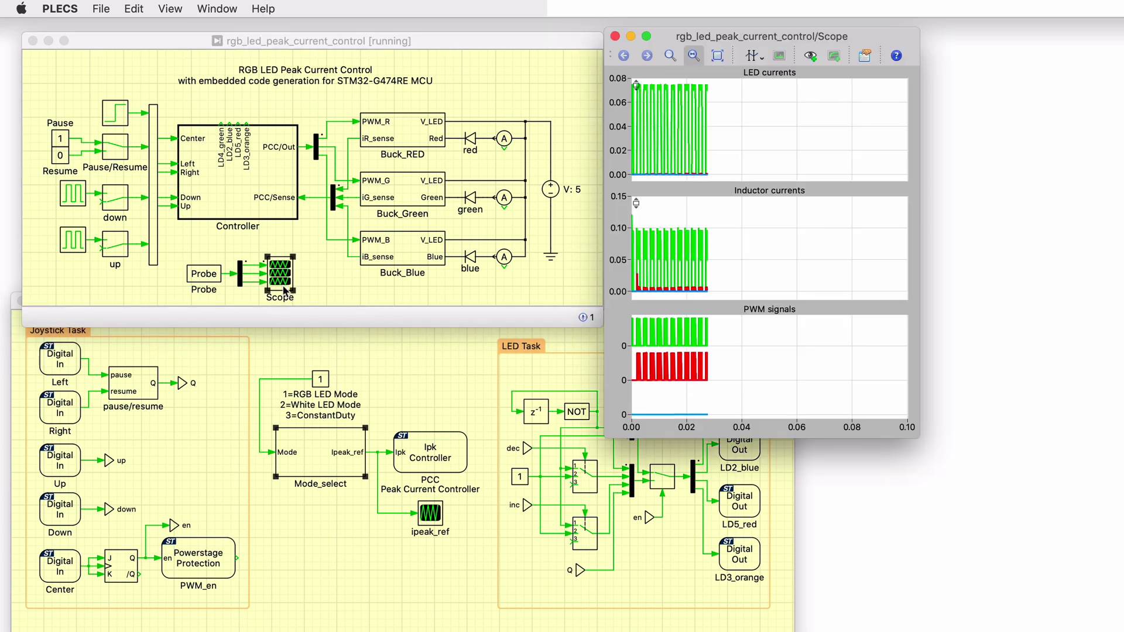
drag(732, 82, 775, 178)
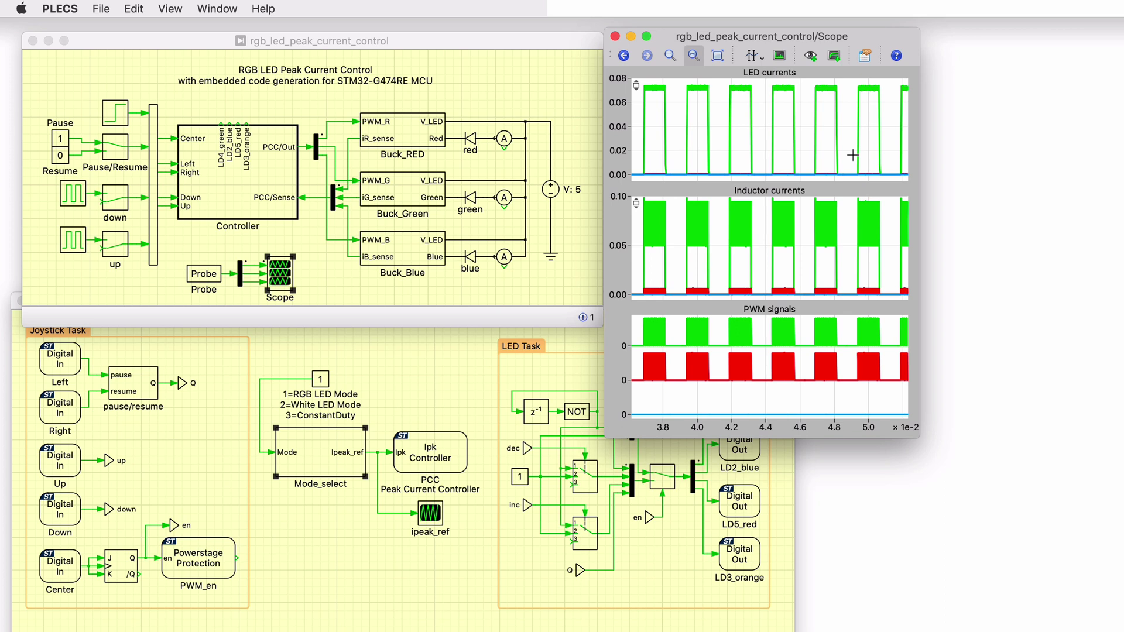
click(48, 83)
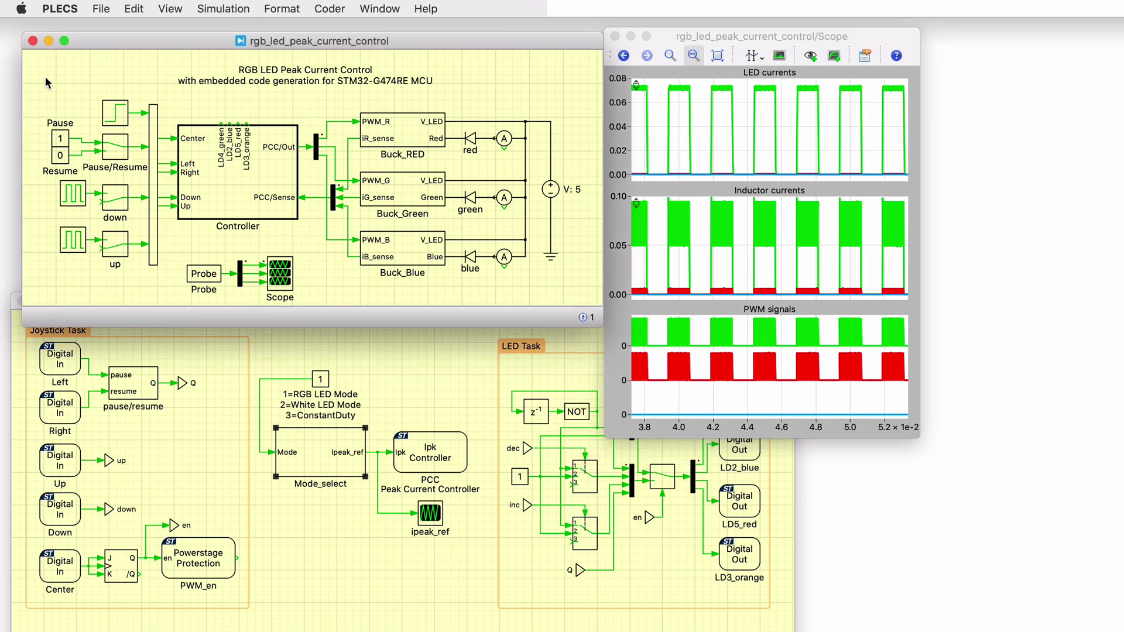
drag(48, 83, 123, 270)
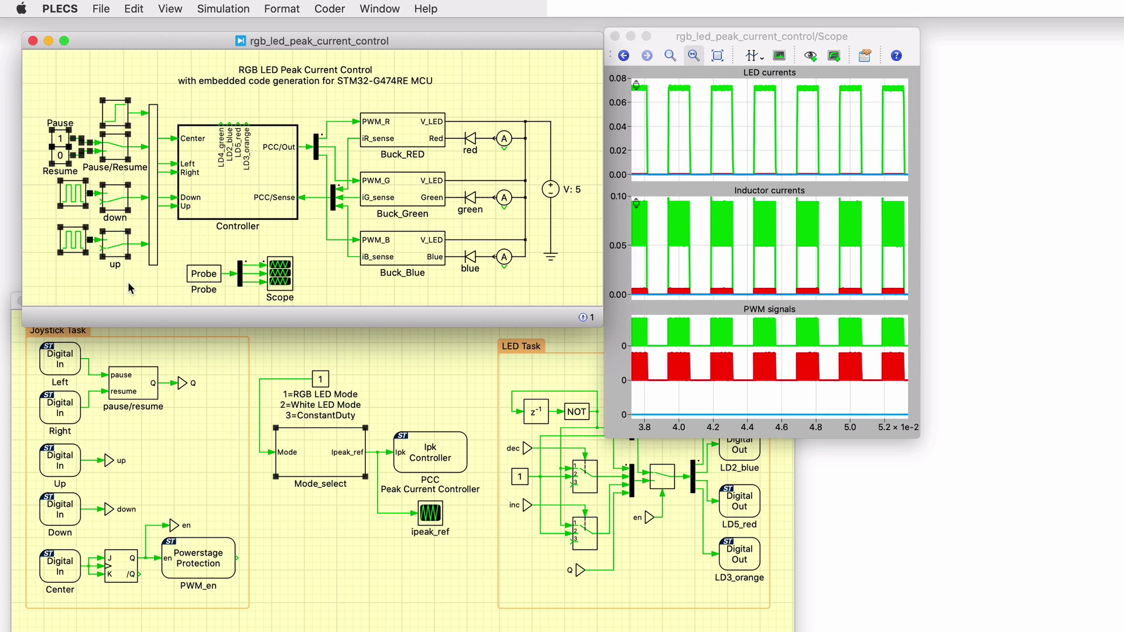
Deselect the input blocks, close the Scope, and bring the Controller window forward.
click(128, 282)
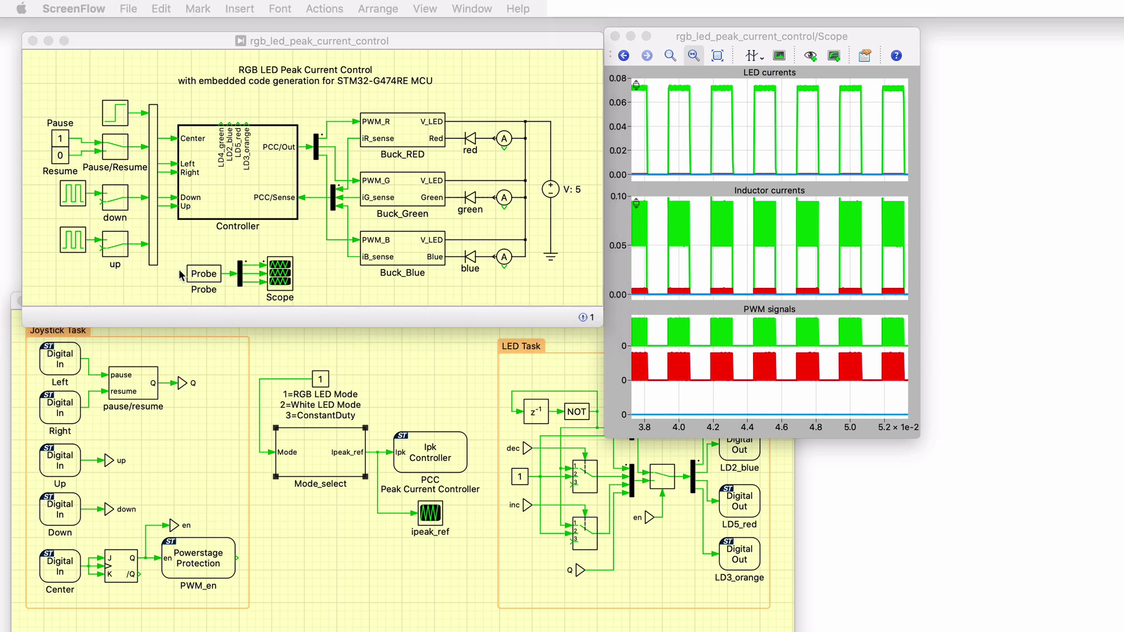
click(614, 36)
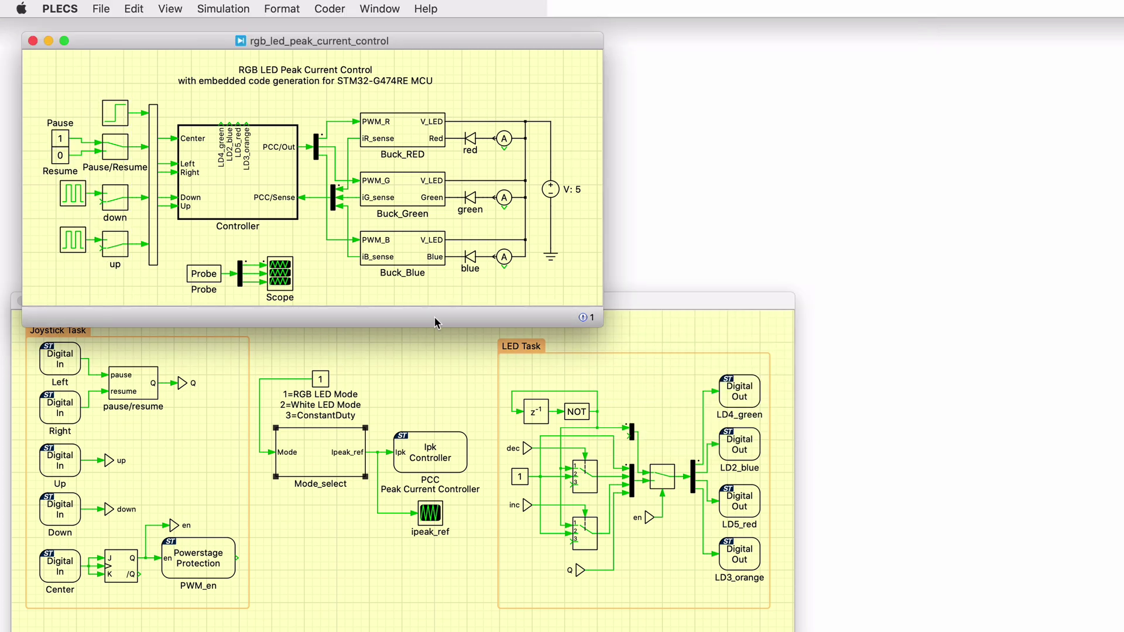
click(316, 449)
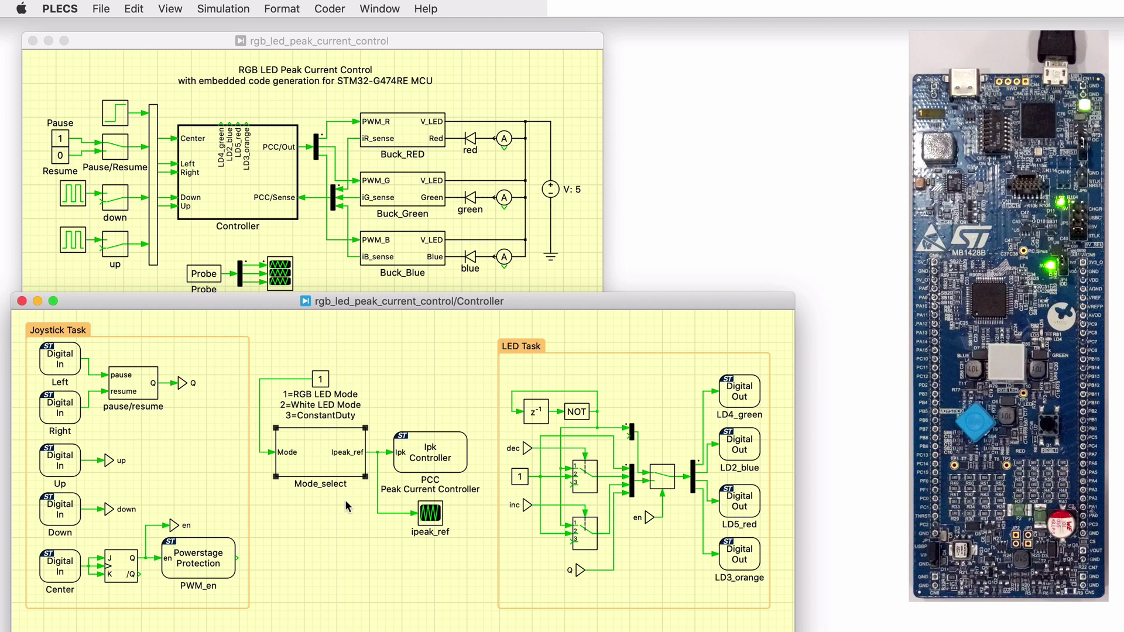
Build and deploy Controller code for STM32G4x G474RE at 170 MHz via OpenOCD.
click(331, 10)
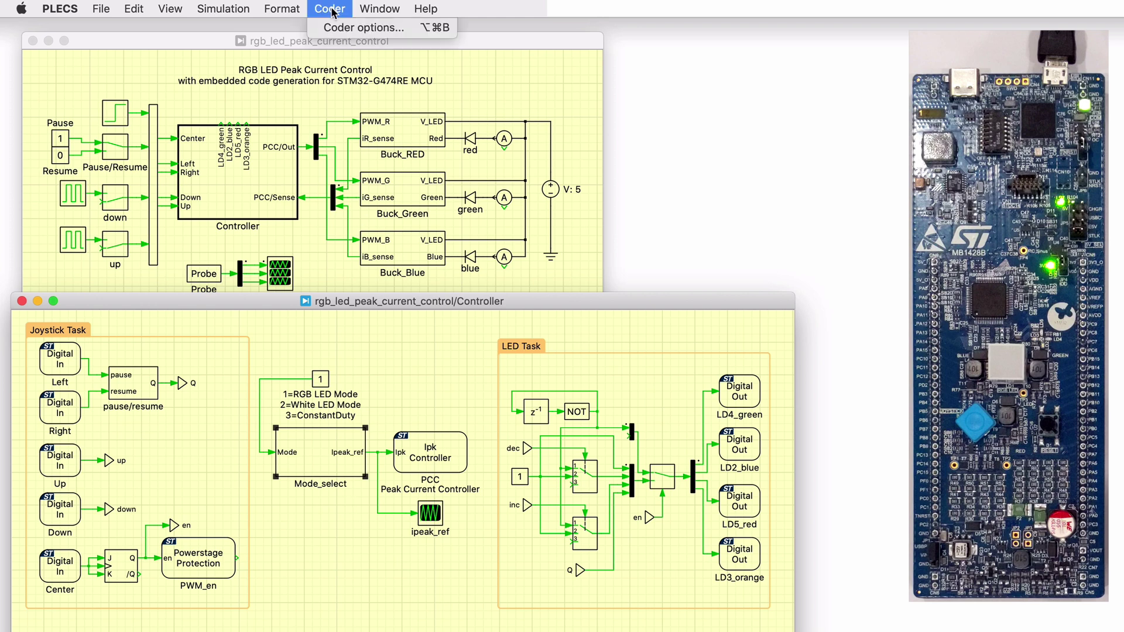
click(348, 27)
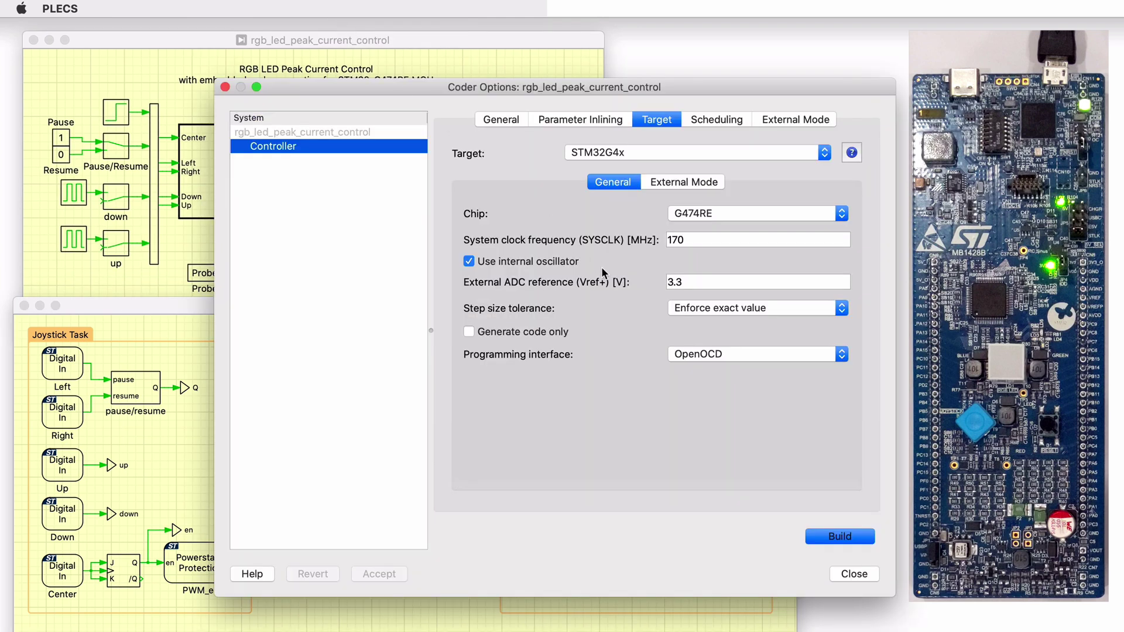
click(715, 395)
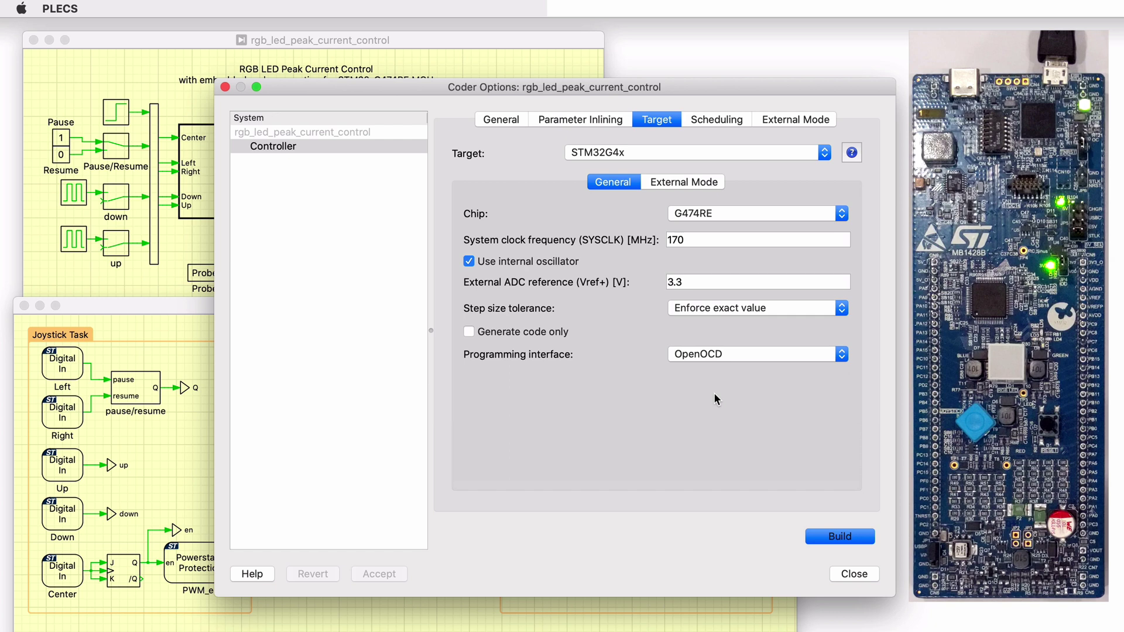
click(520, 121)
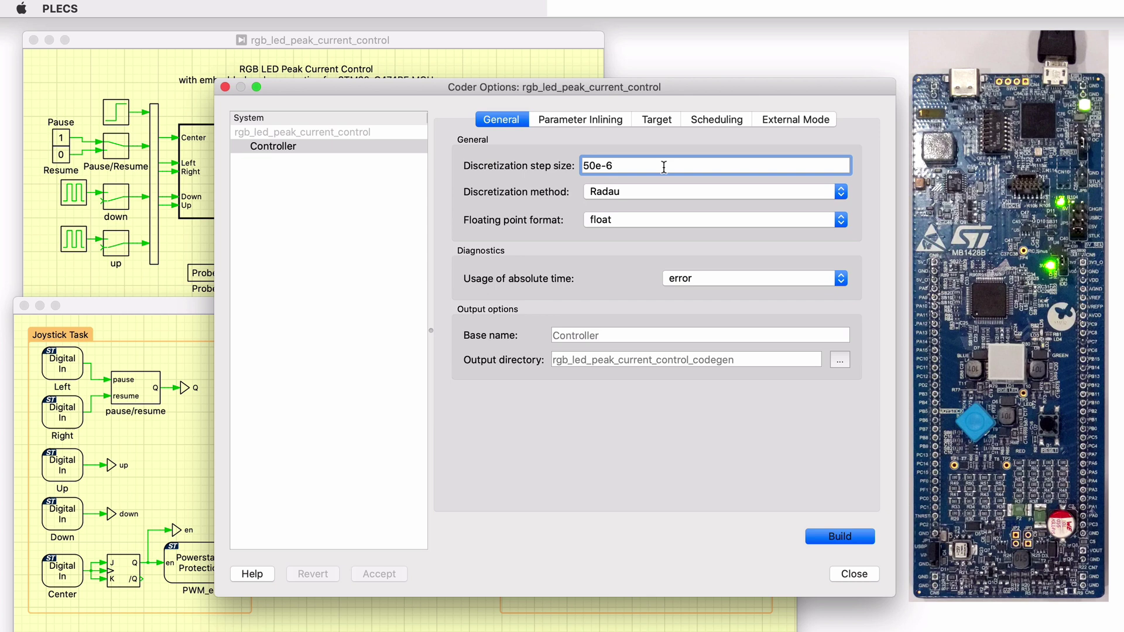
click(655, 120)
click(829, 537)
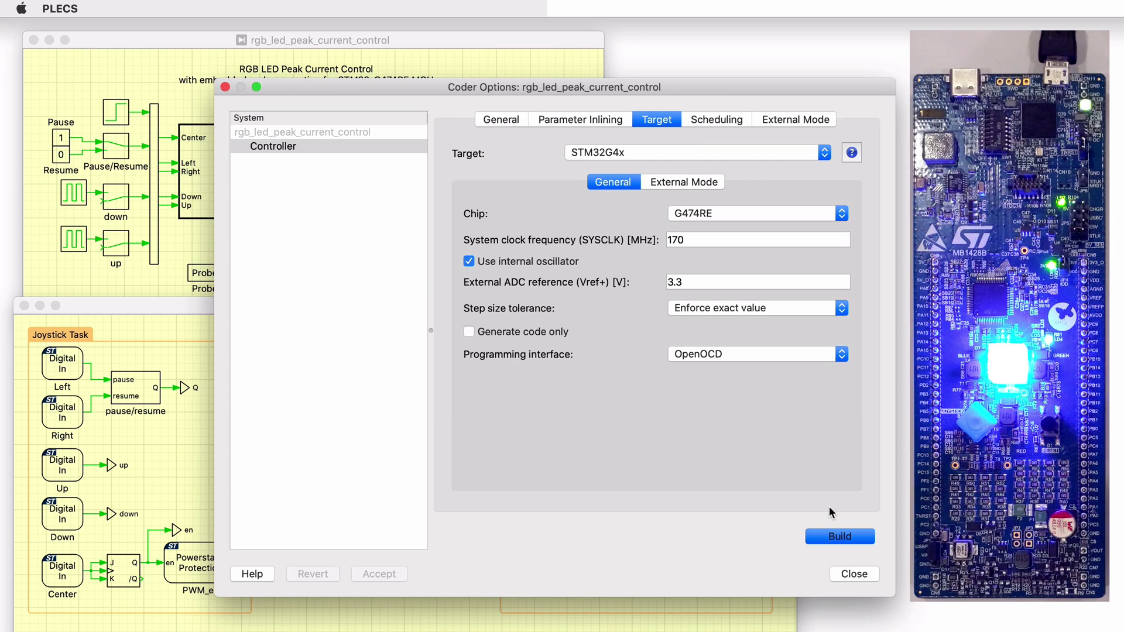
Connect to the board in External Mode with autotriggering and open the ipeak_ref scope.
click(785, 119)
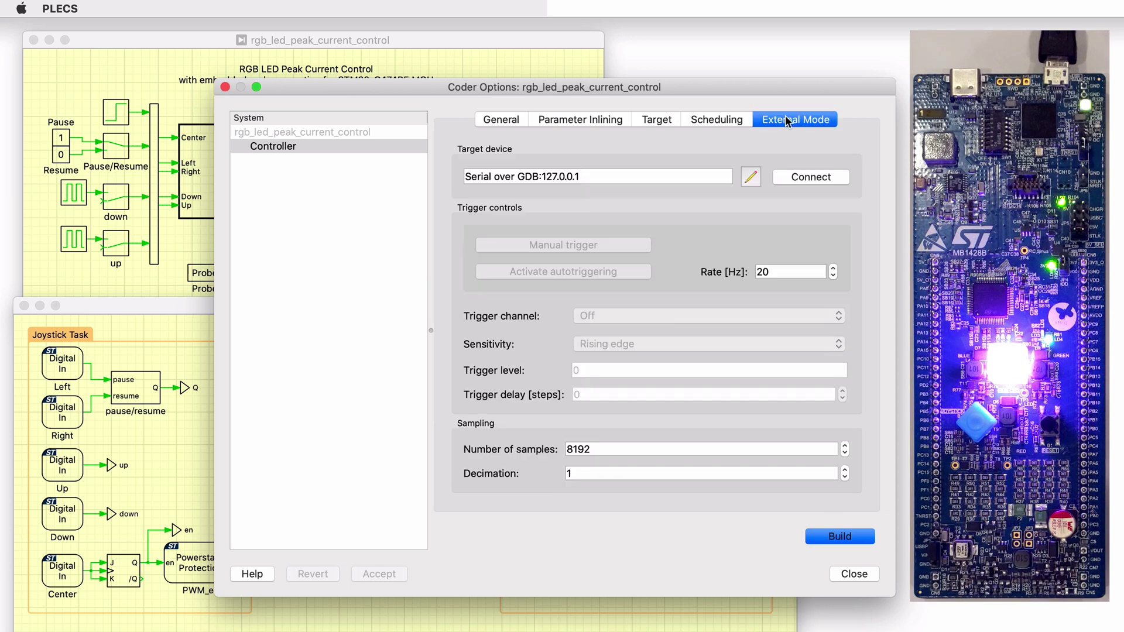
click(838, 175)
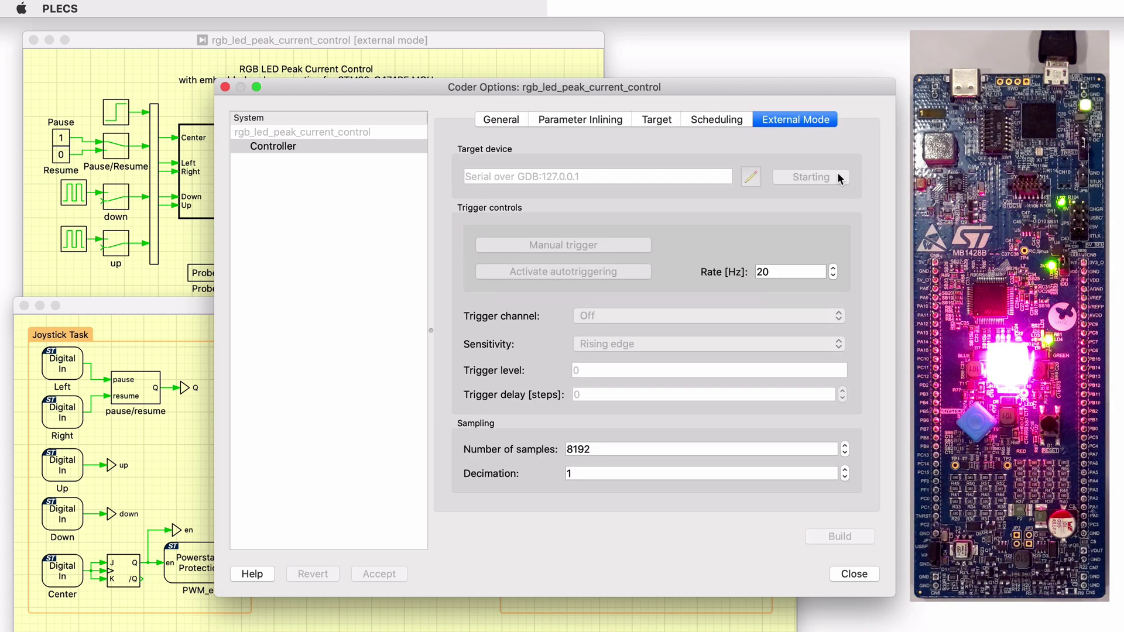
click(636, 274)
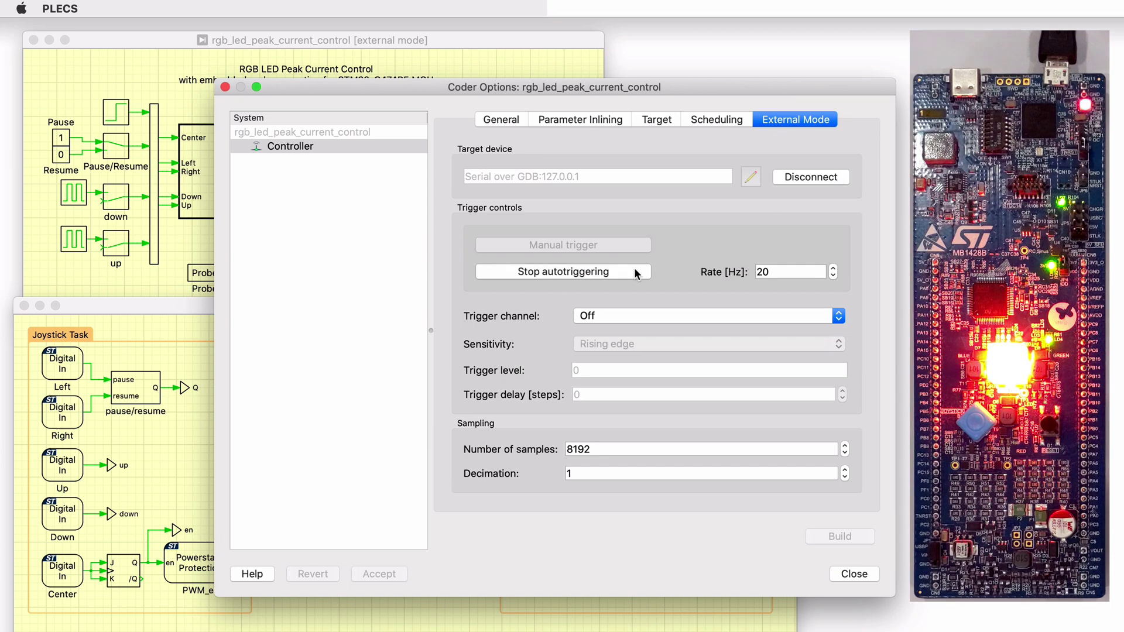
click(199, 463)
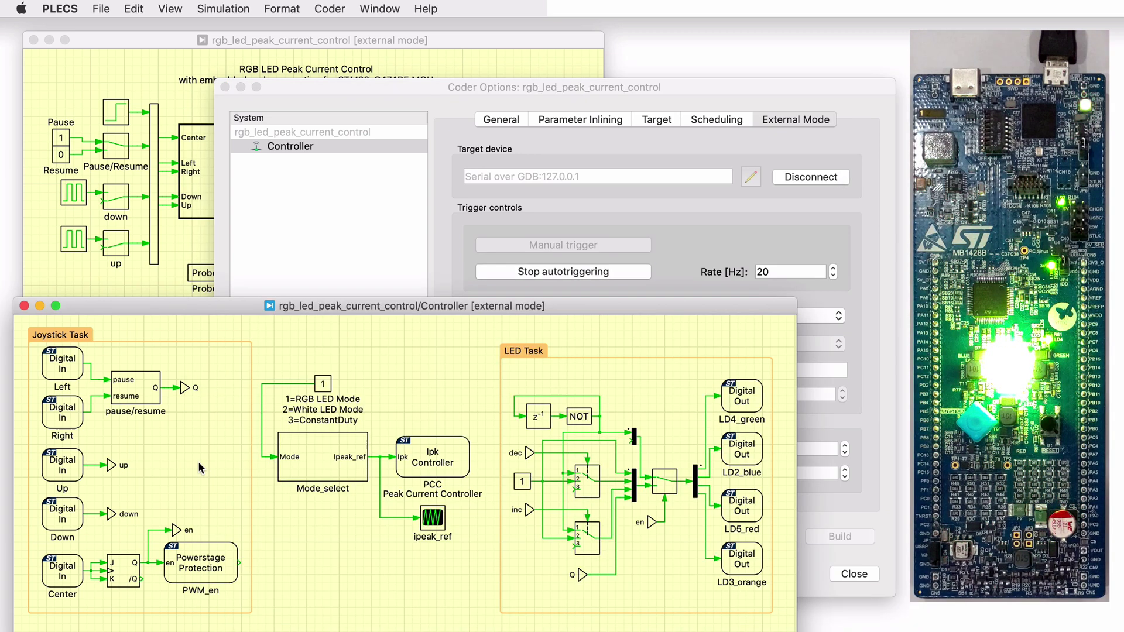
double_click(432, 517)
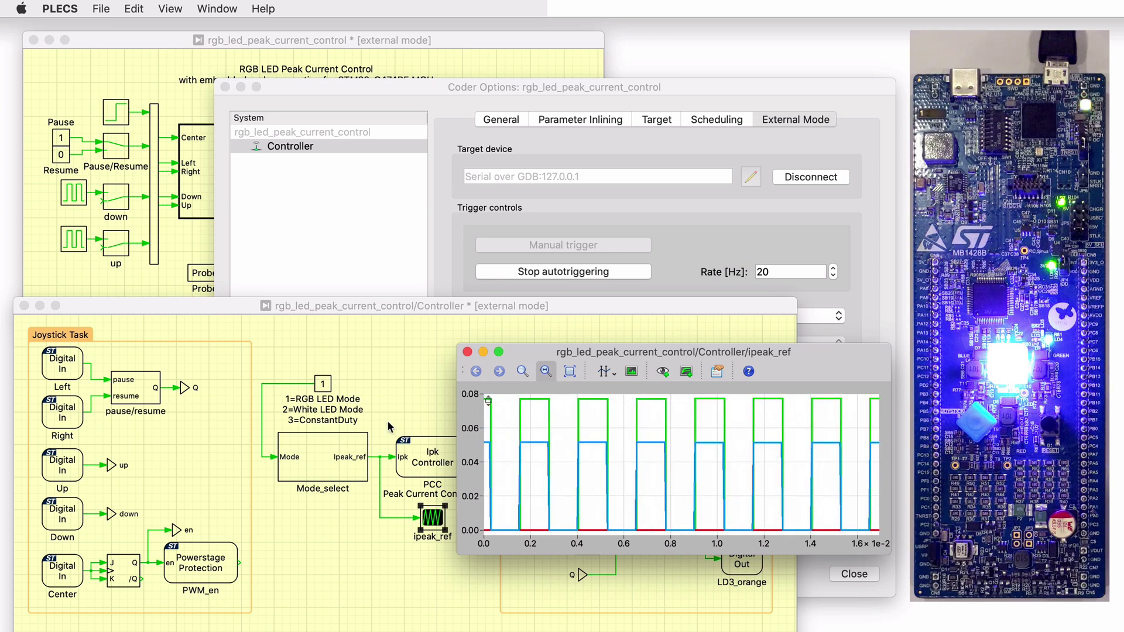
Change the mode Constant value from 1 to 2, apply it, and view ipeak_ref.
double_click(324, 389)
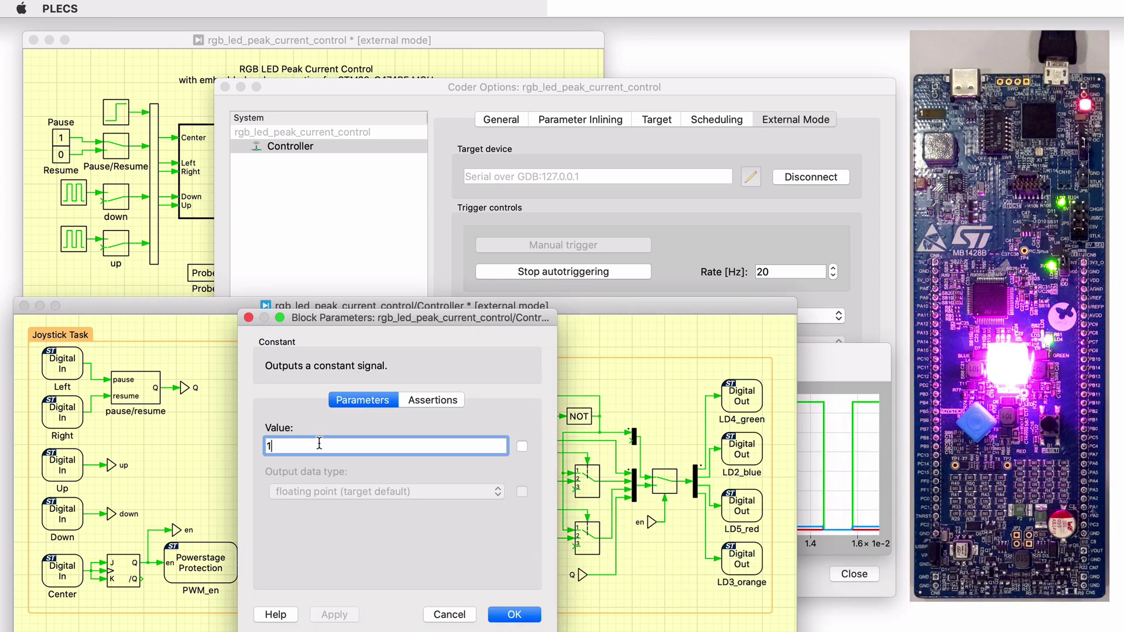
key(BackSpace)
text(2)
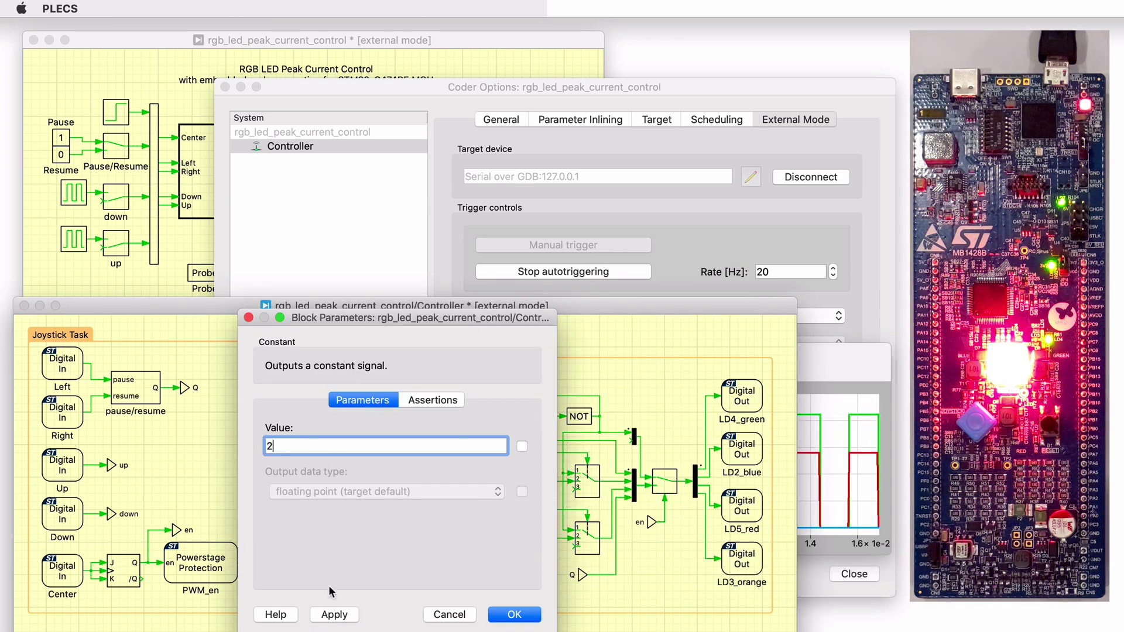
click(334, 615)
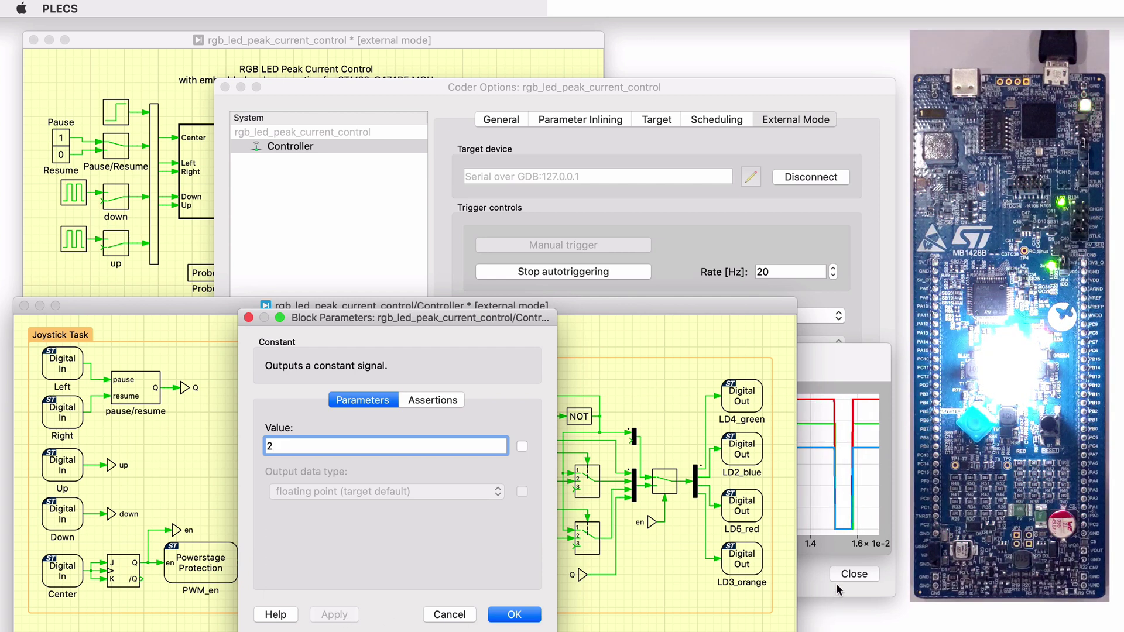
click(846, 552)
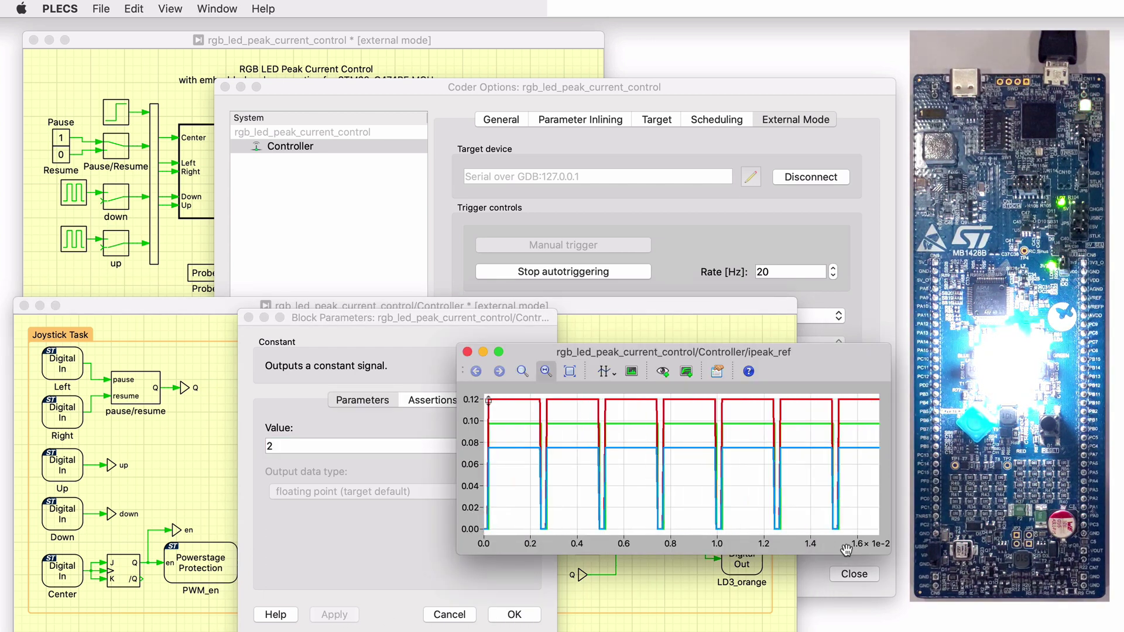